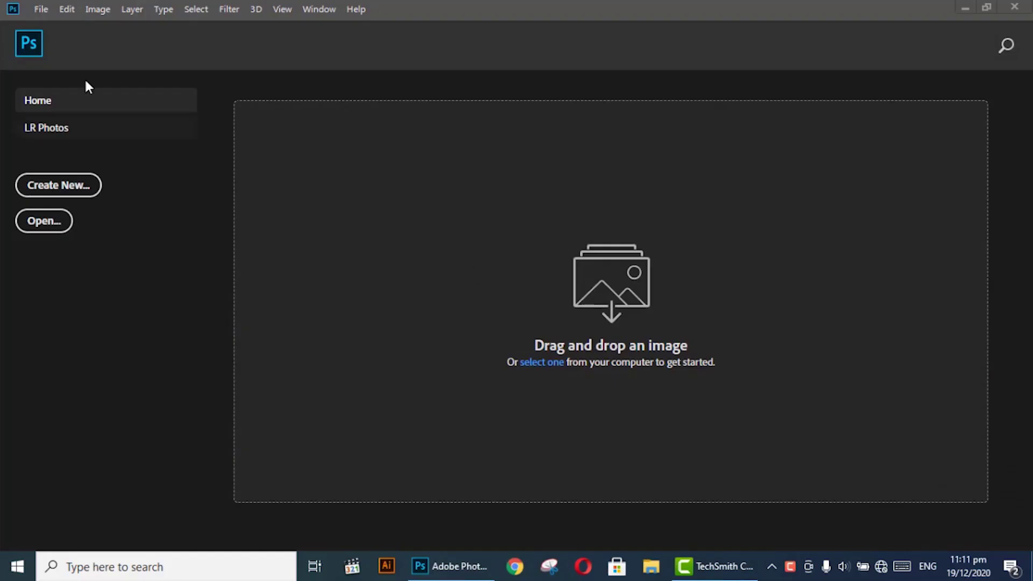
Open landscape_sky.jpg and view it in full-screen mode with the menu bar.
left_click(41, 12)
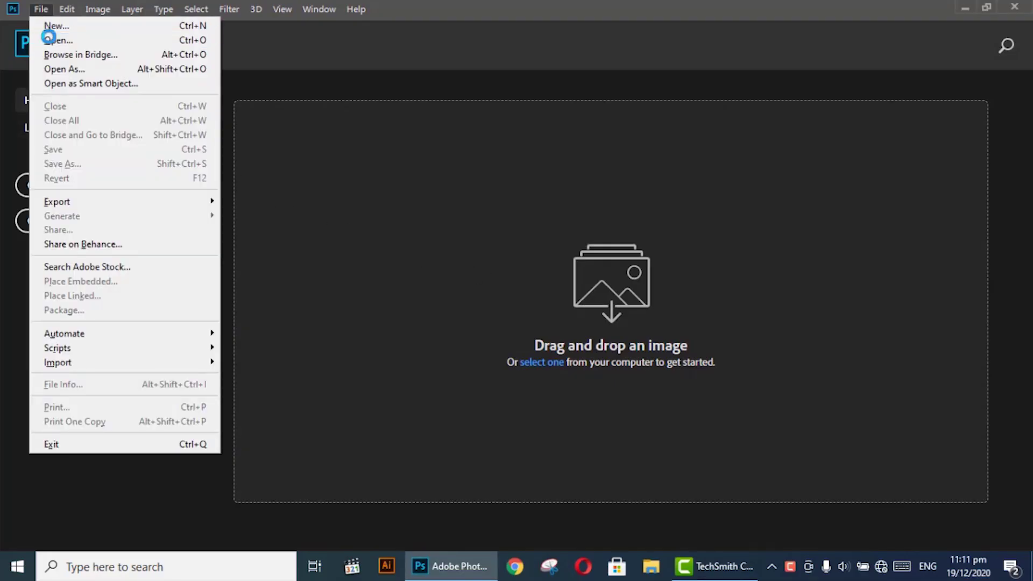
left_click(48, 38)
left_click(183, 137)
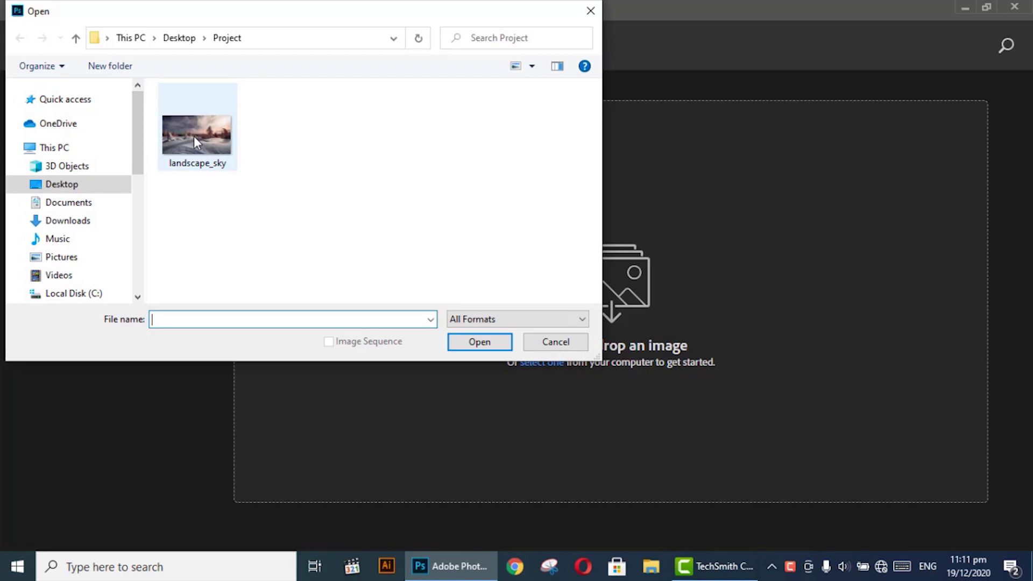
double_click(194, 137)
key("f")
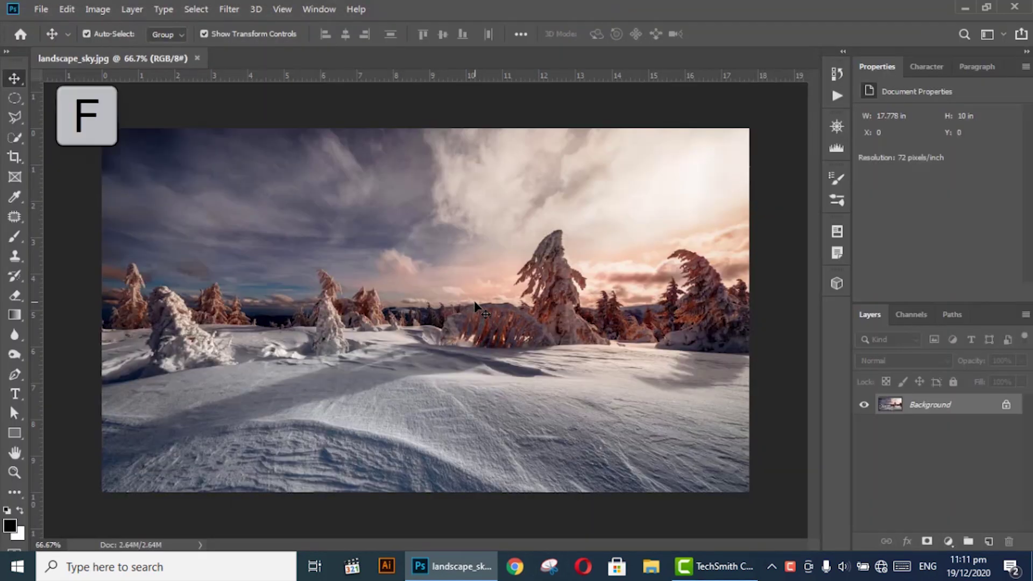
left_click_drag(530, 317, 473, 317)
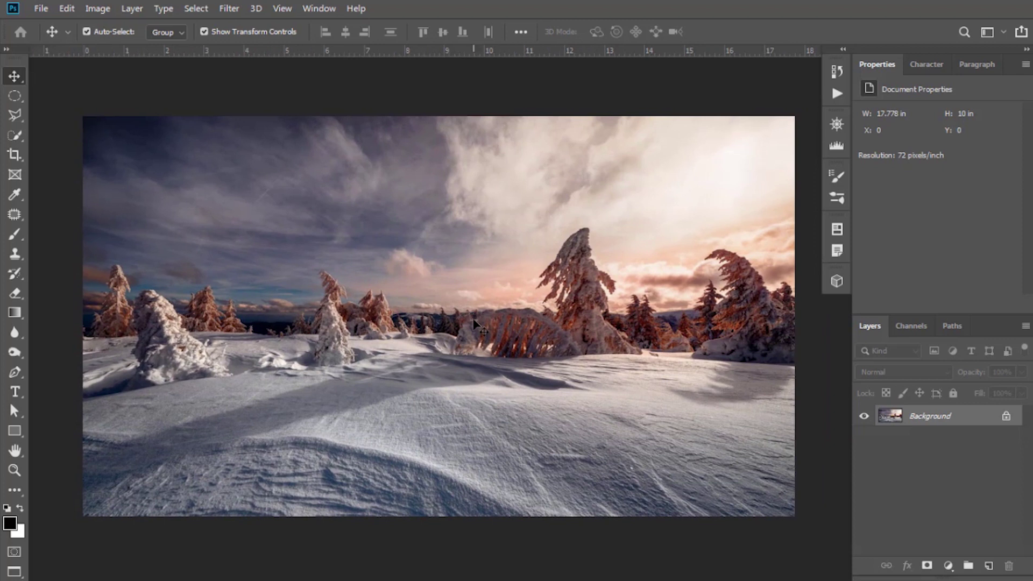
Add a New Guide Layout of 2 columns and 2 rows over the snow photo.
left_click(283, 9)
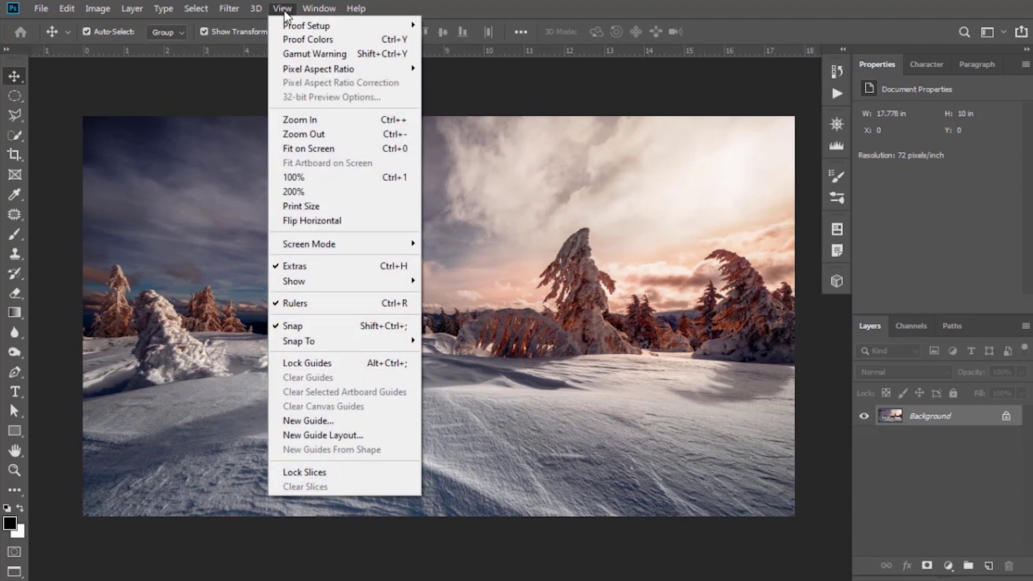
left_click(347, 436)
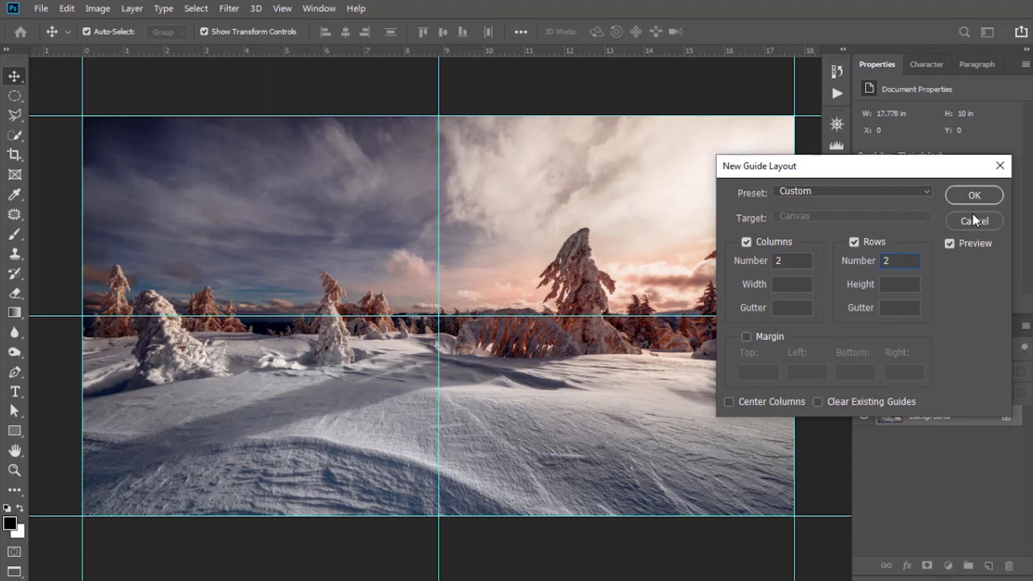
left_click(968, 196)
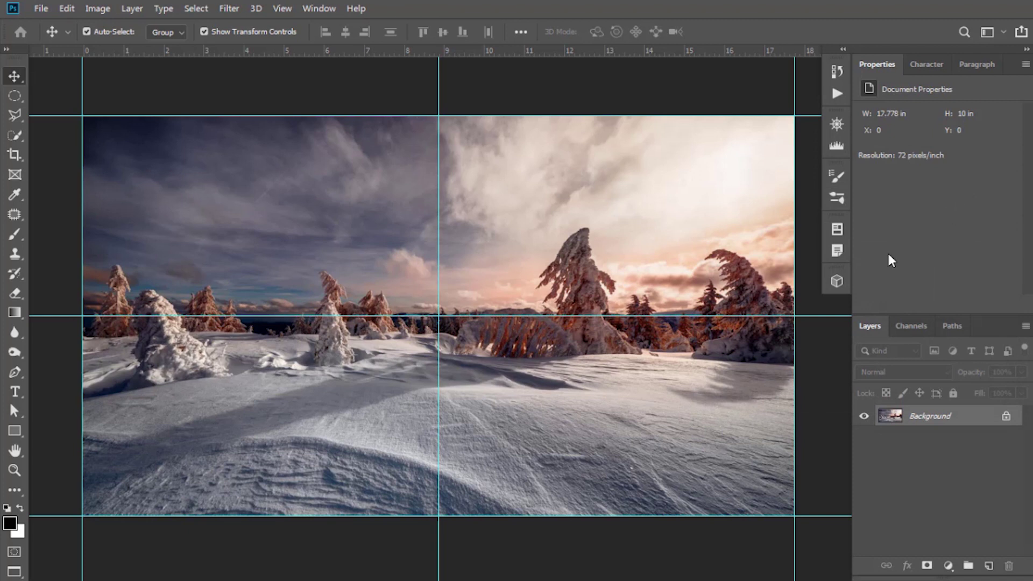
left_click(17, 96)
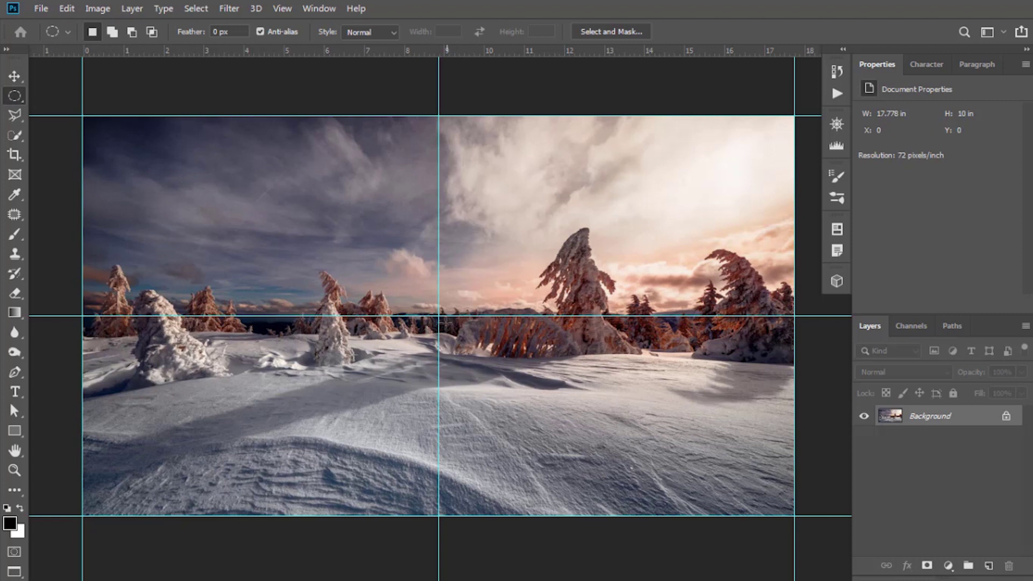
Draw a circle centred on the guide crossing on a new layer and fill it black.
key("alt+shift")
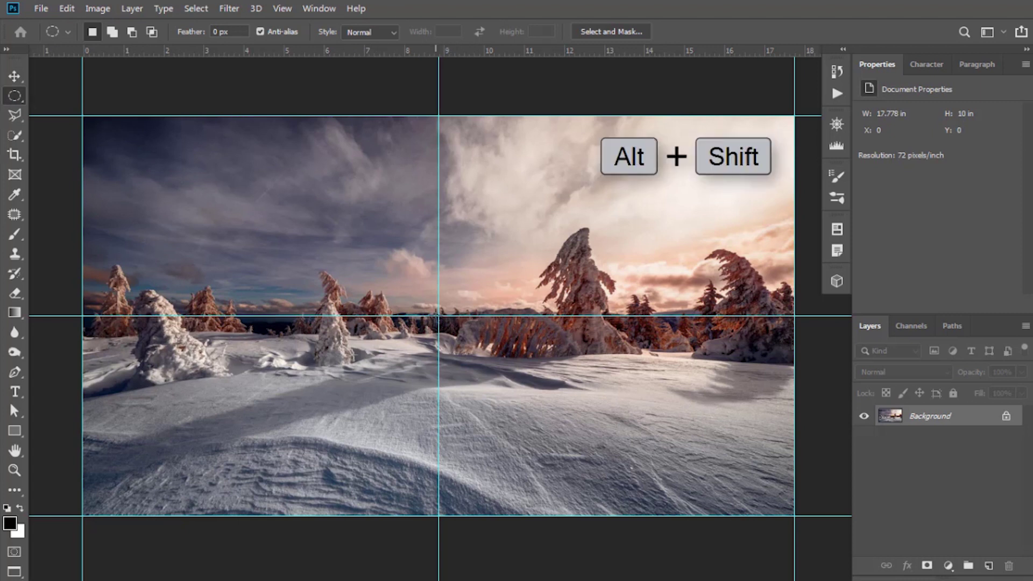
left_click_drag(439, 316, 576, 203)
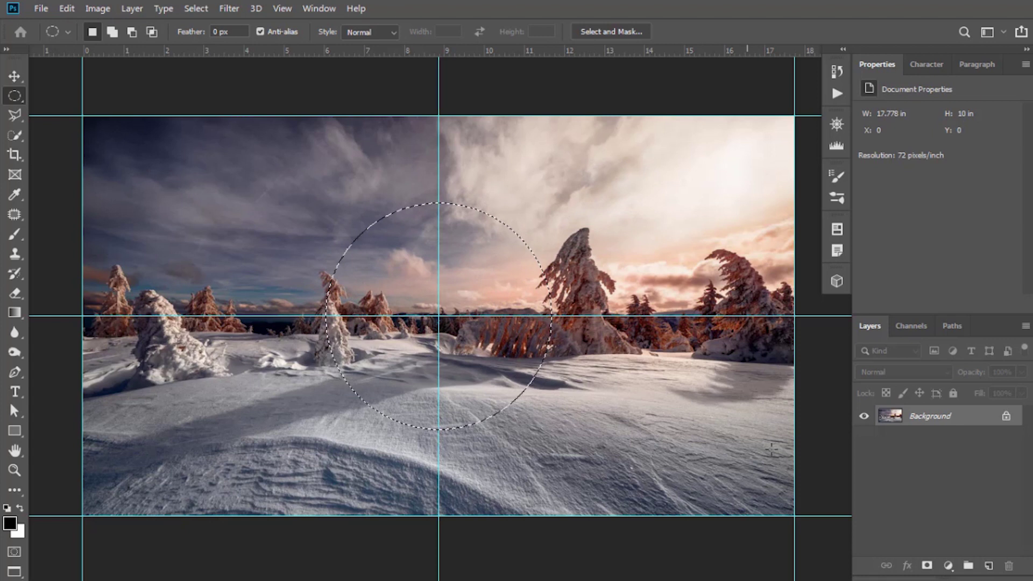
left_click(989, 565)
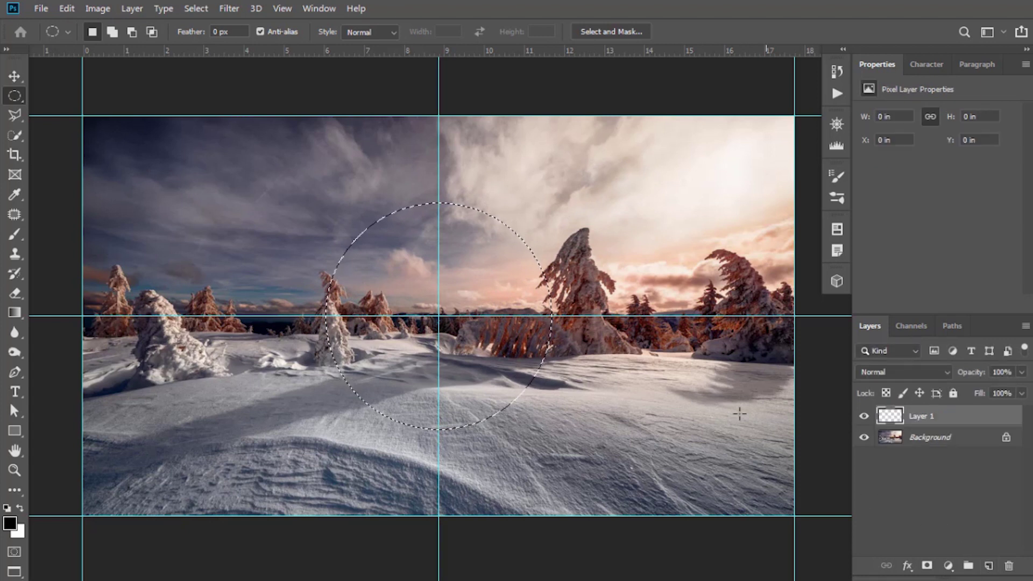
key("alt+BackSpace")
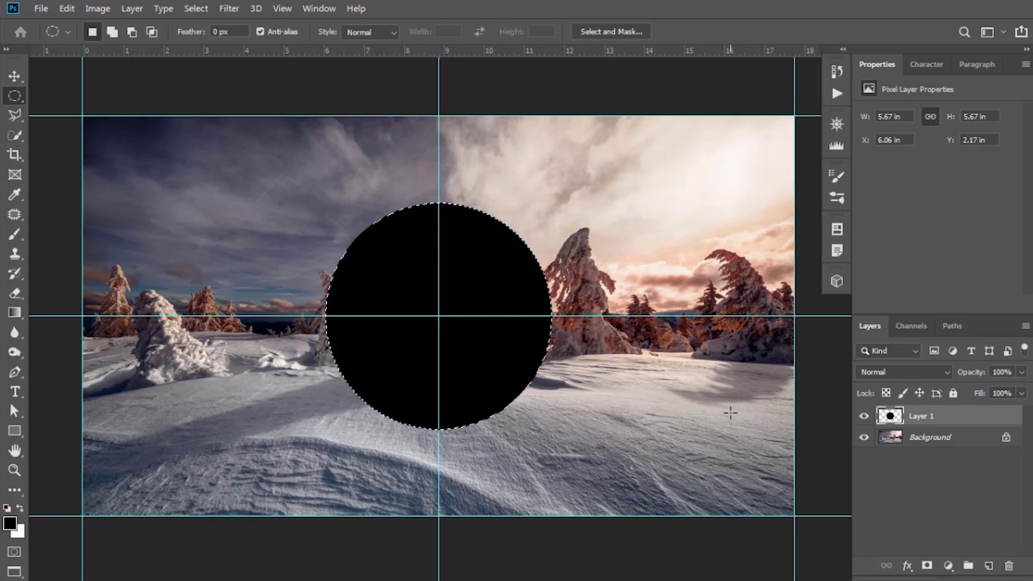
key("ctrl+d")
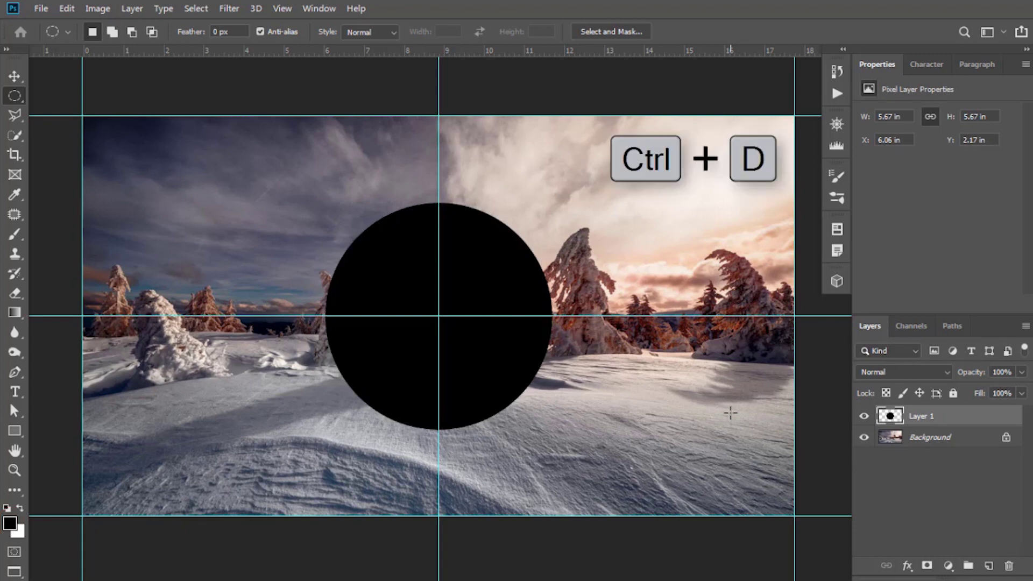
Duplicate the Background layer and move the copy above Layer 1.
left_click(932, 439)
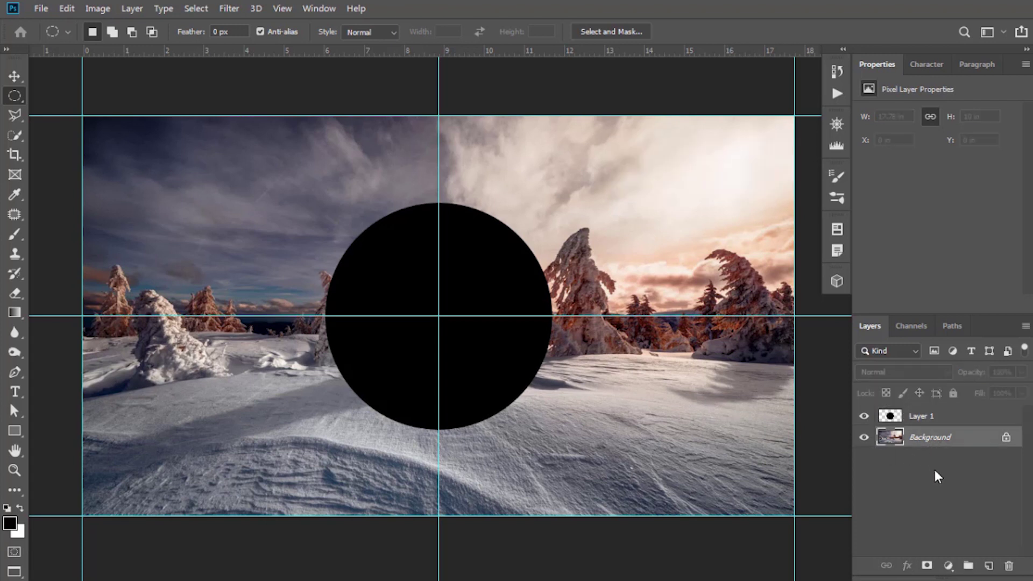
key("ctrl+j")
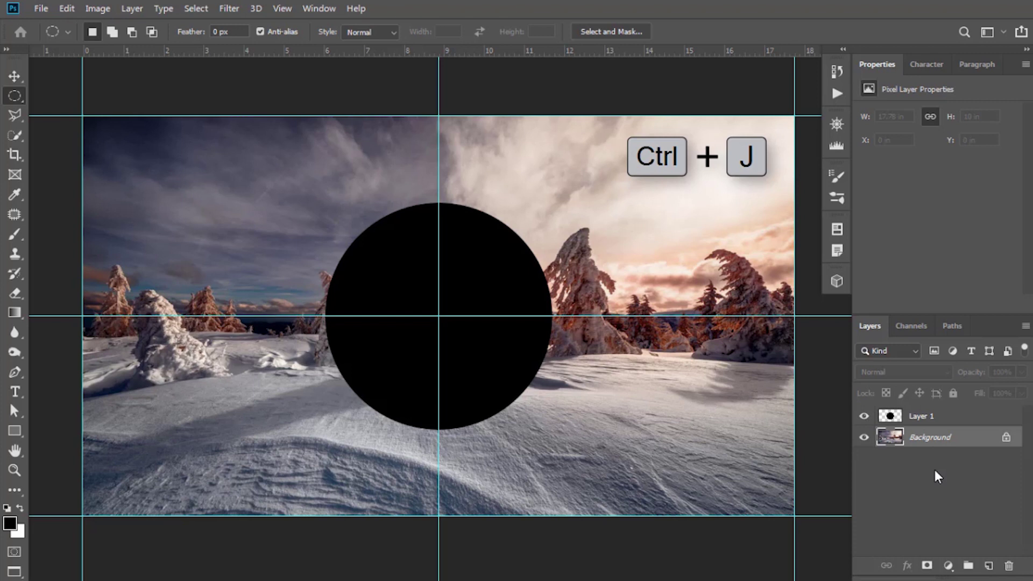
left_click_drag(929, 438, 925, 410)
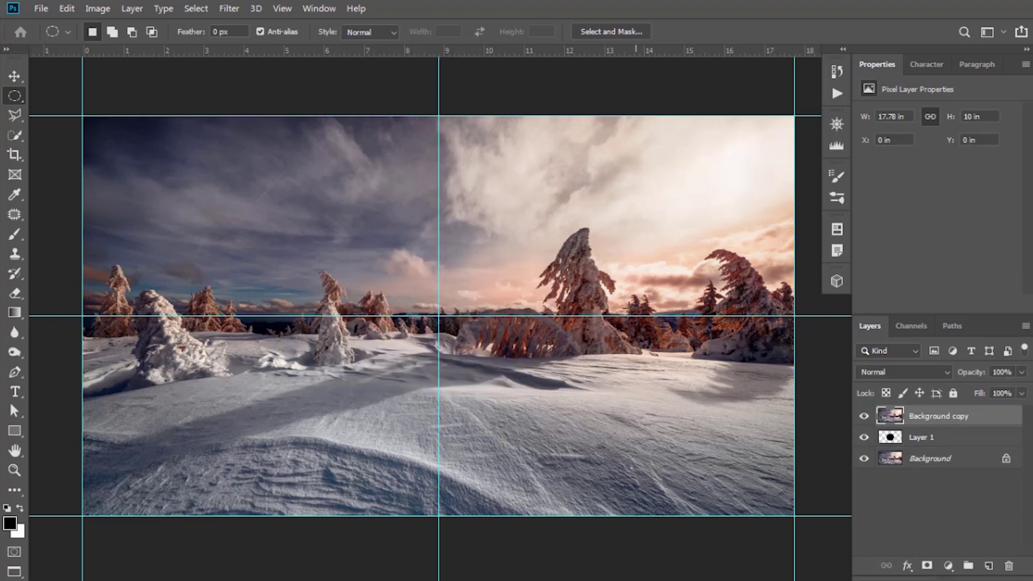
Apply a Spherize distortion at 100% to the Background copy.
left_click(235, 11)
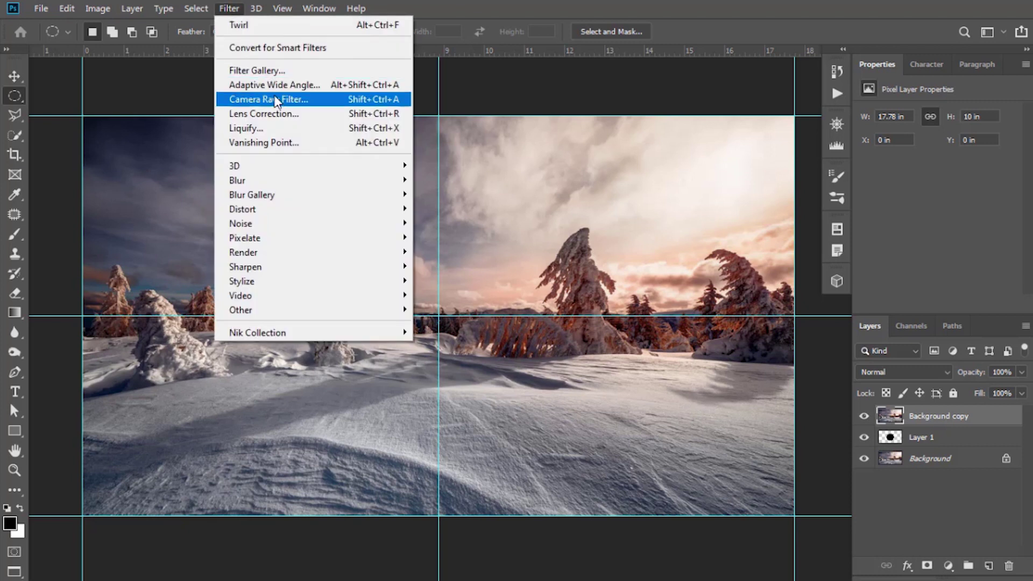
mouse_move(305, 211)
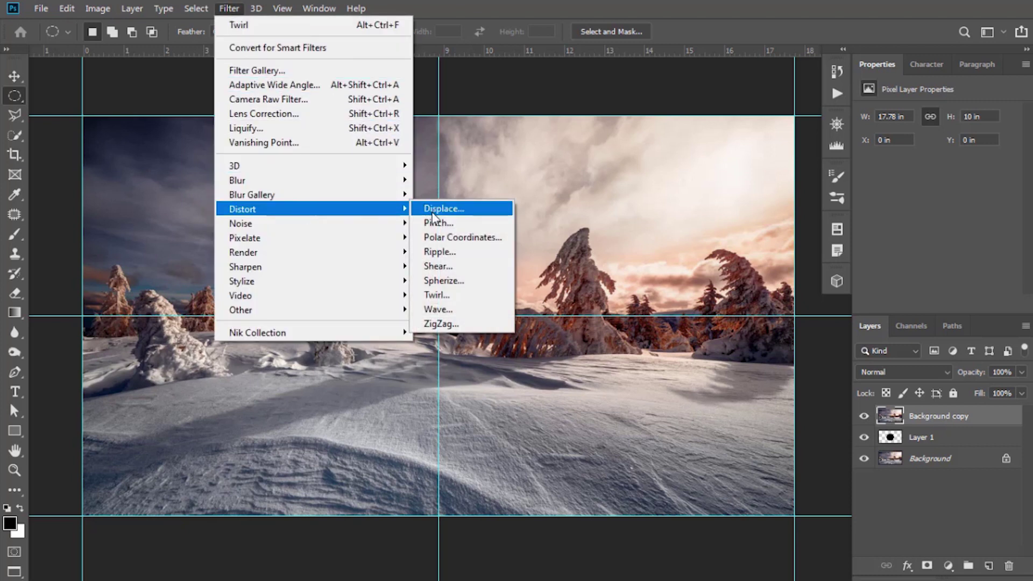
left_click(450, 280)
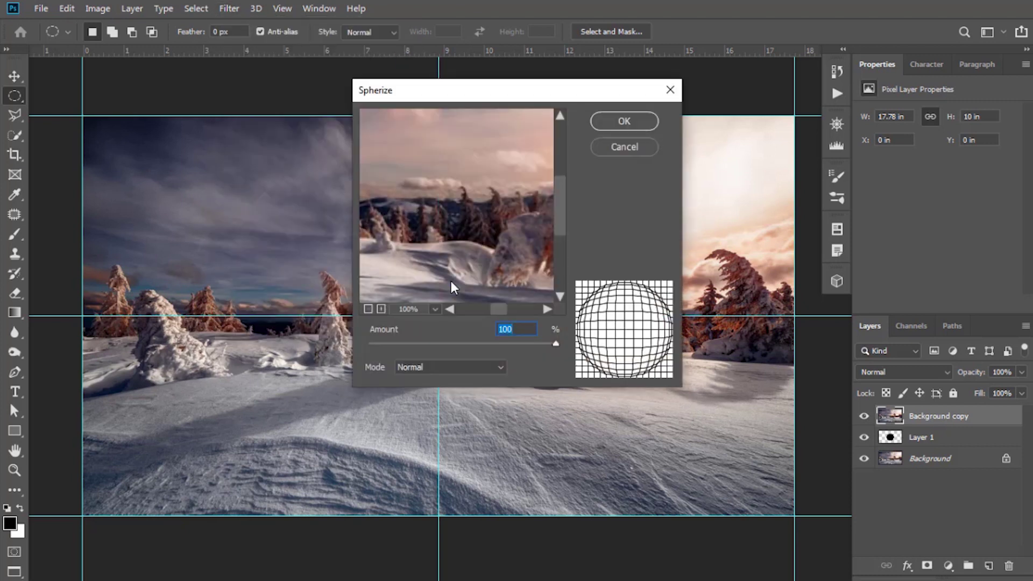
left_click(614, 127)
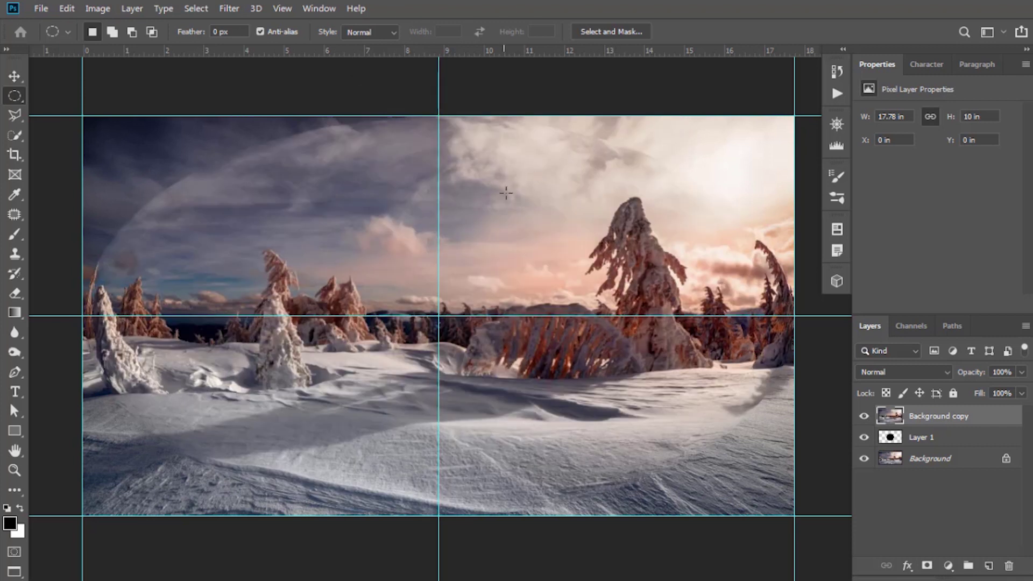
Scale the spherized copy down to 5.67 × 5.67 in, centred on the black circle.
left_click(14, 75)
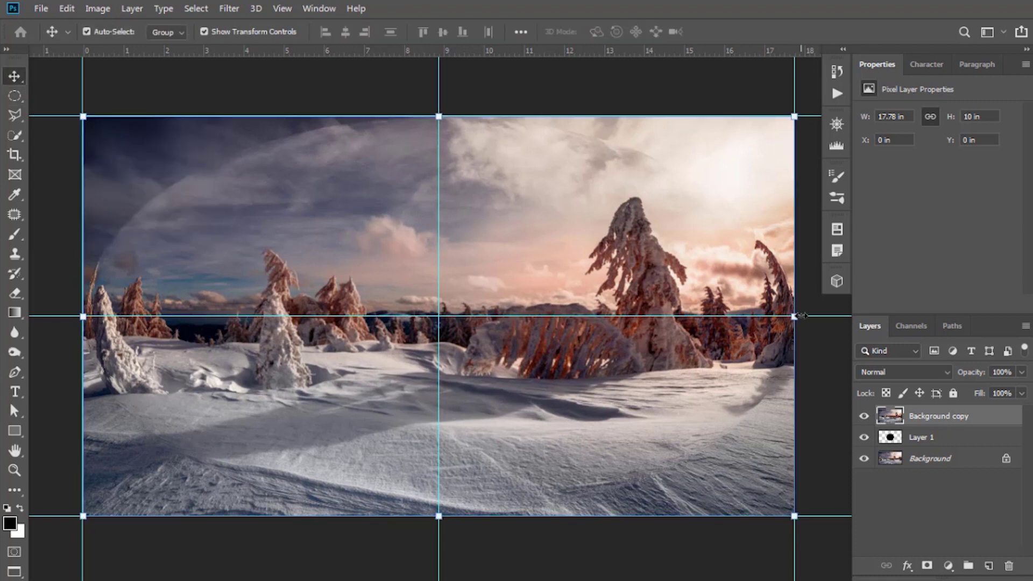
left_click_drag(799, 316, 555, 330)
left_click_drag(438, 252, 438, 202)
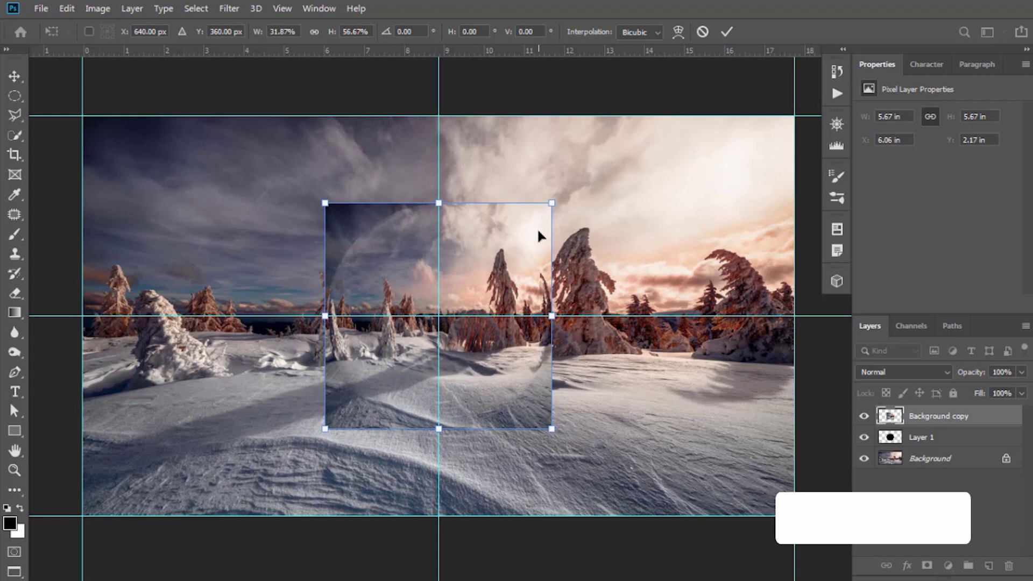
left_click(725, 34)
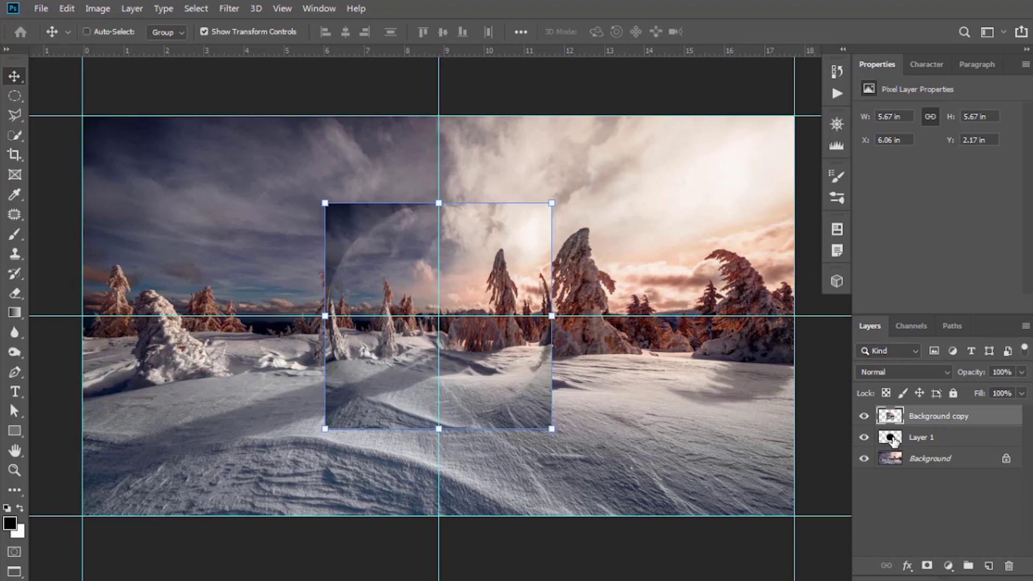
Load Layer 1's circle as a selection and turn it into a mask on Background copy.
key("ctrl")
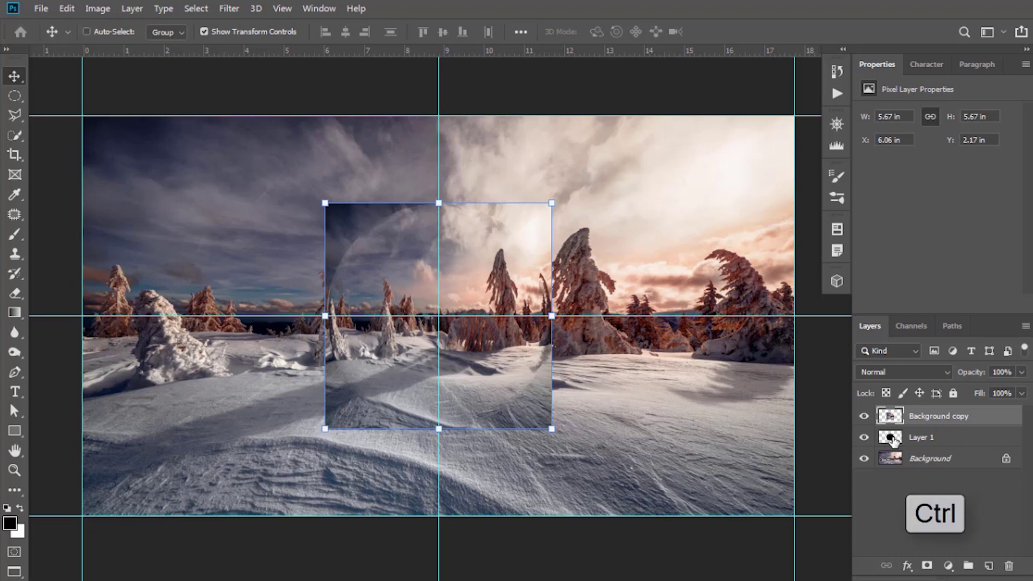
left_click(892, 439, "ctrl")
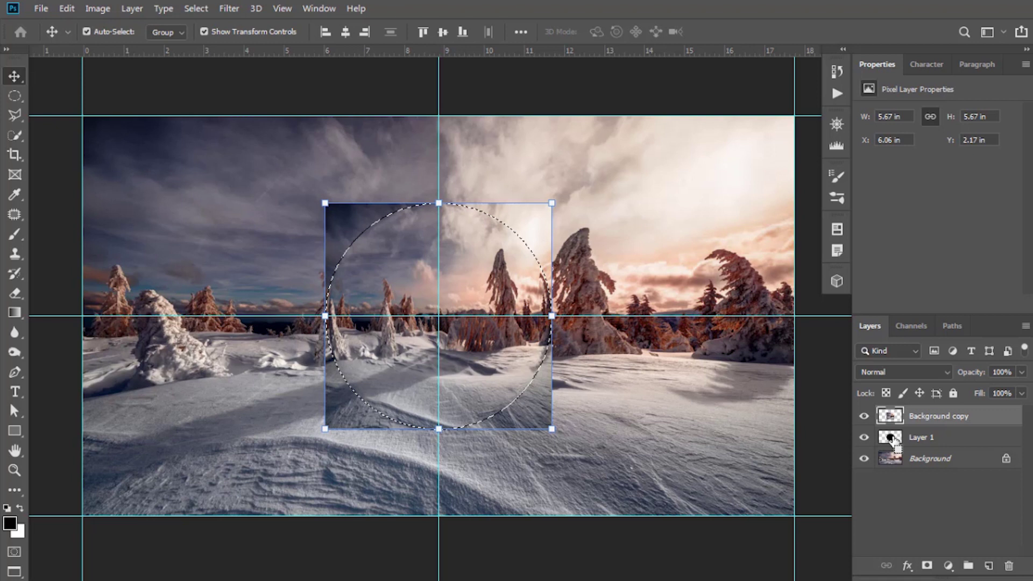
left_click(928, 567)
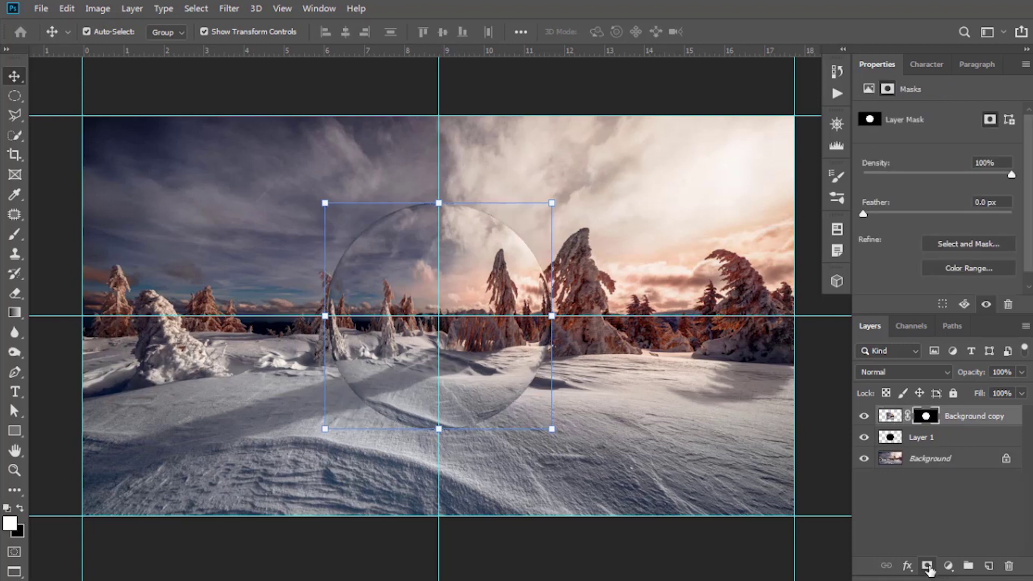
left_click(698, 408)
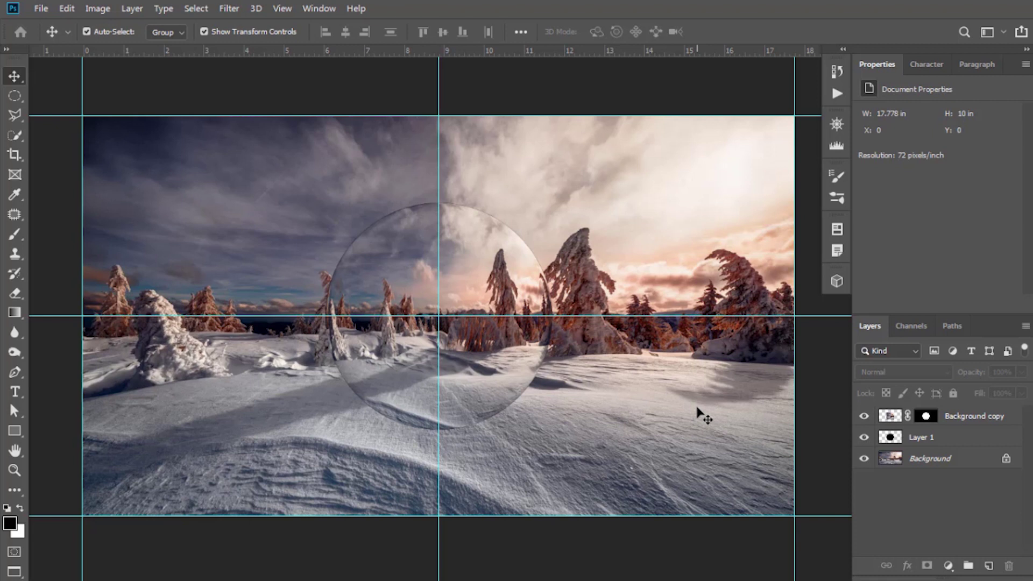
Hide Layer 1 and load its circle as a selection on the Background copy.
left_click(864, 437)
left_click(891, 421)
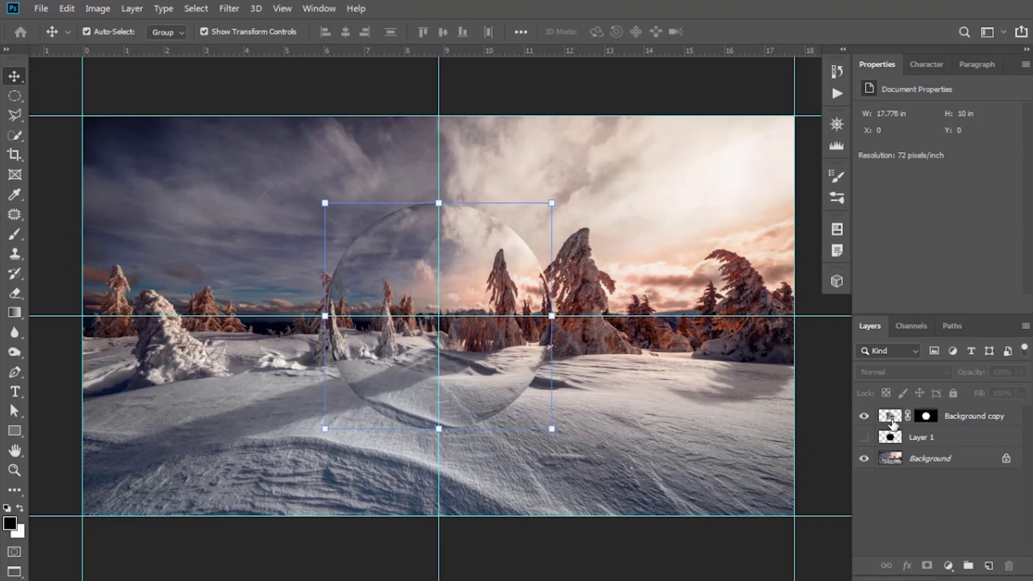
left_click(891, 438, "ctrl")
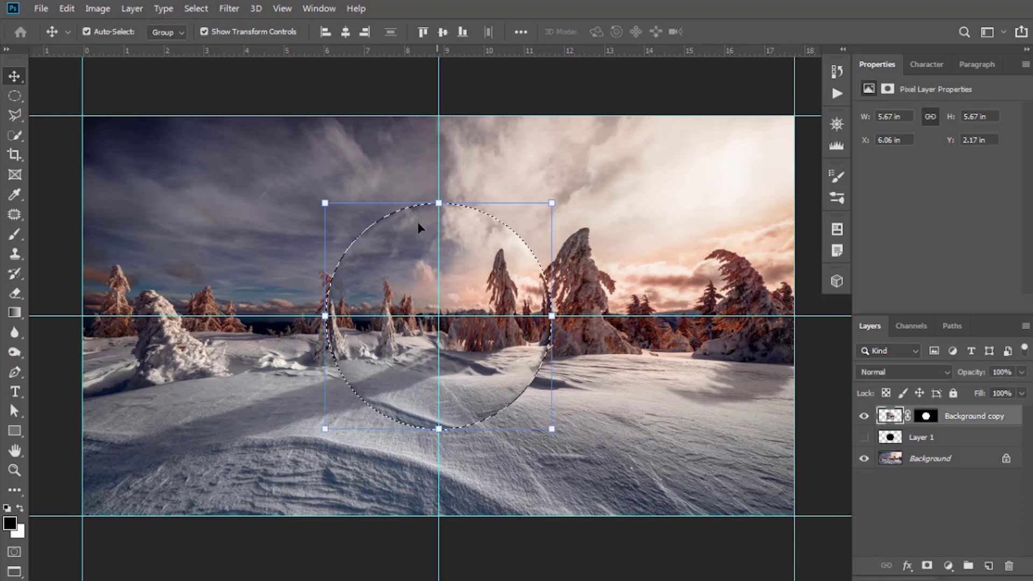
Twirl the landscape inside the circle at angle 50, then deselect.
left_click(230, 9)
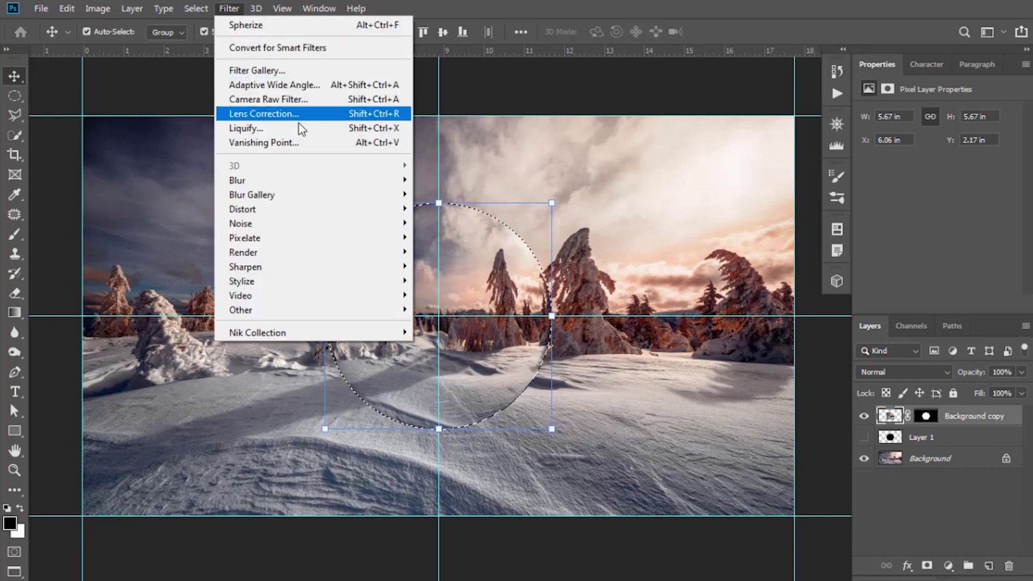
mouse_move(368, 217)
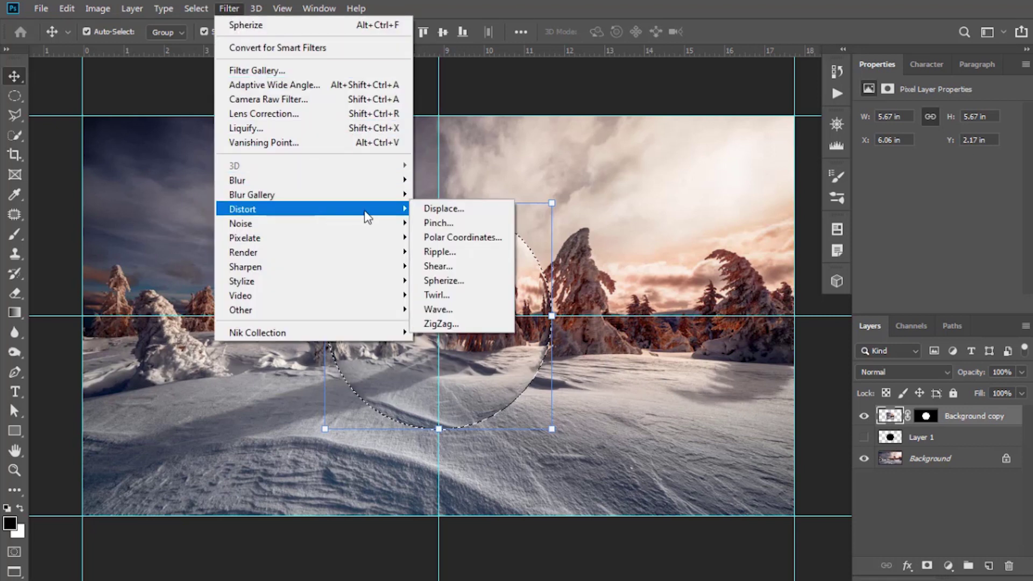
left_click(455, 299)
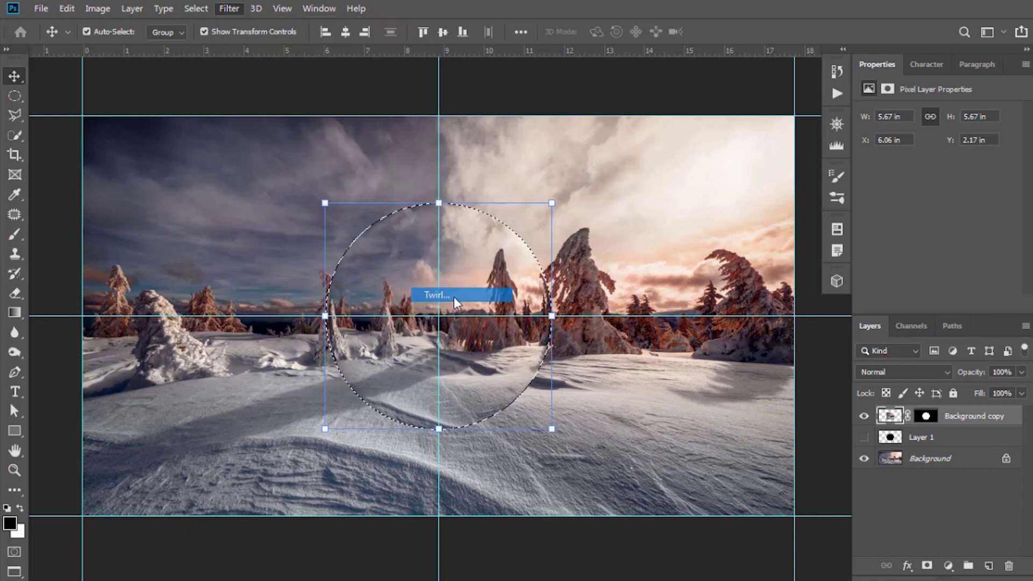
left_click(735, 335)
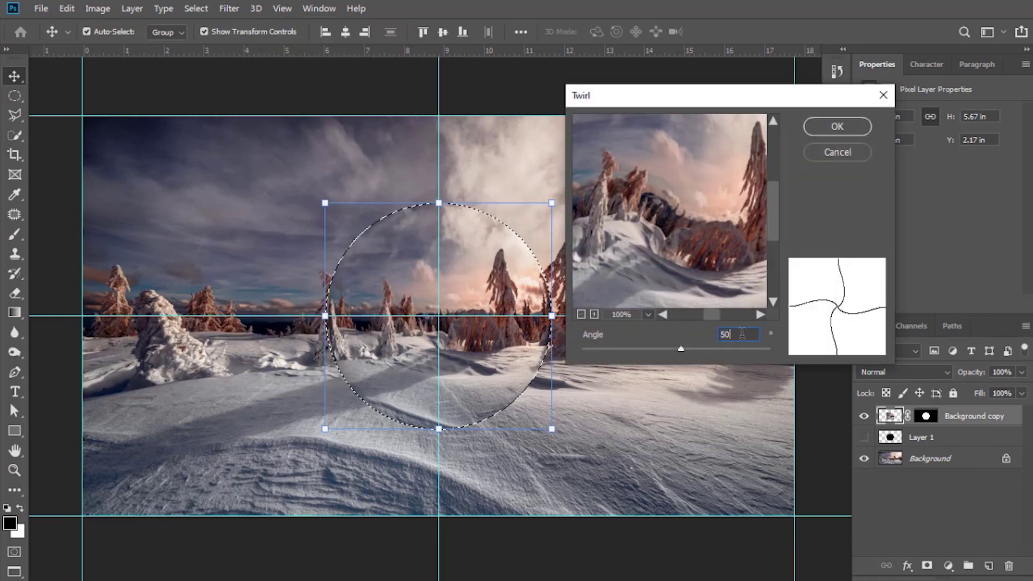
left_click(828, 128)
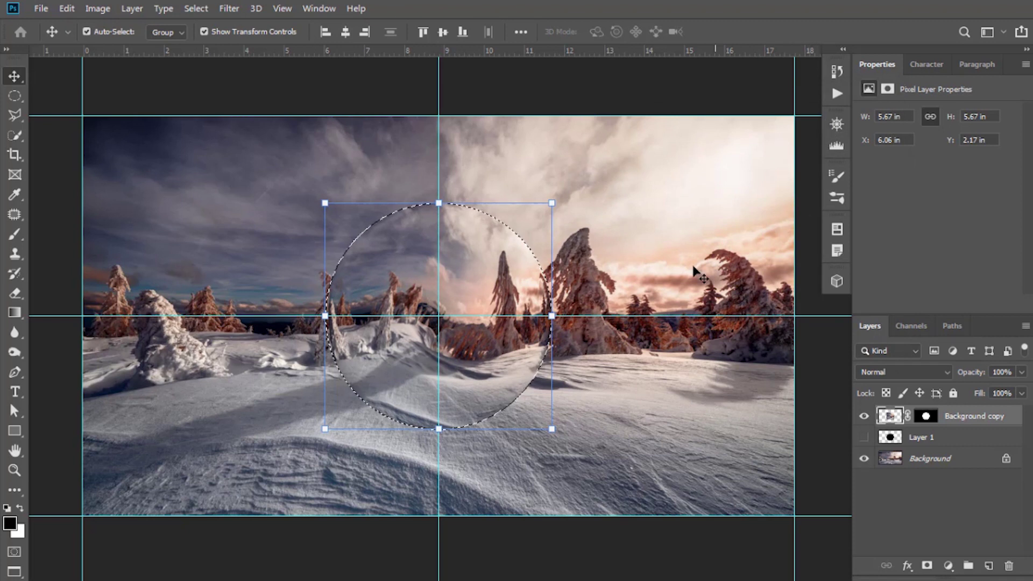
key("ctrl+d")
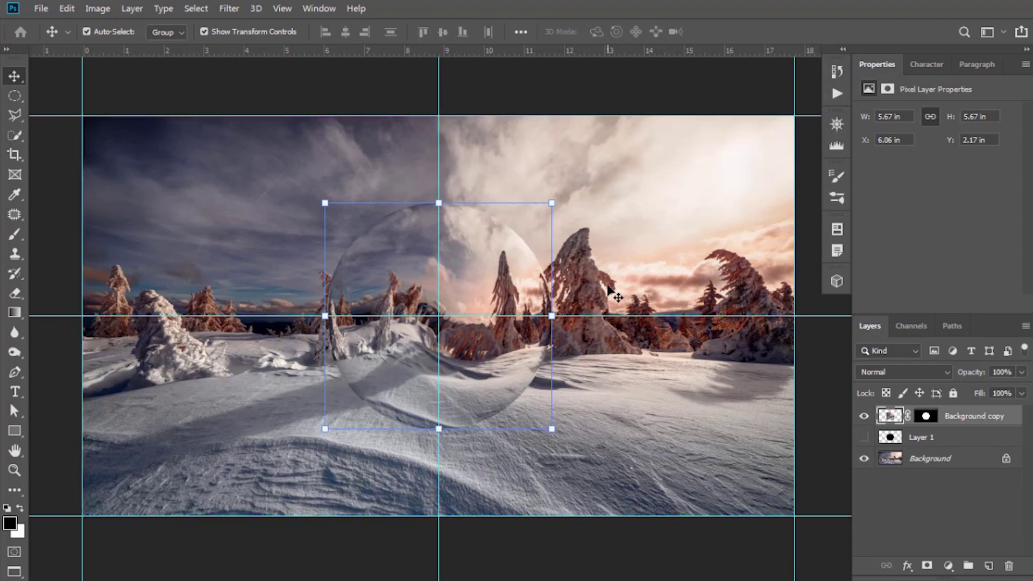
Clear all guides from the canvas.
left_click(609, 289)
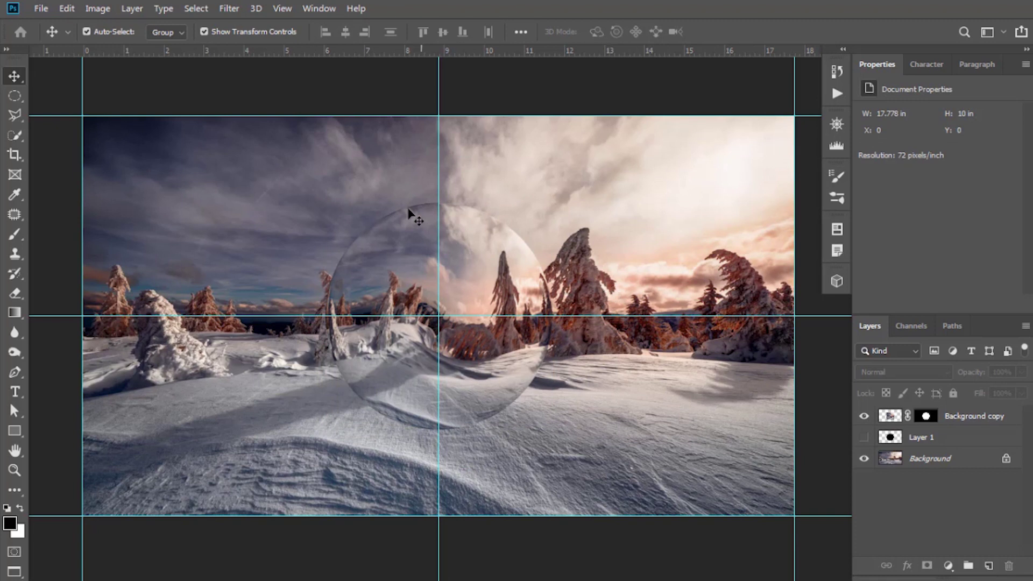
left_click(282, 8)
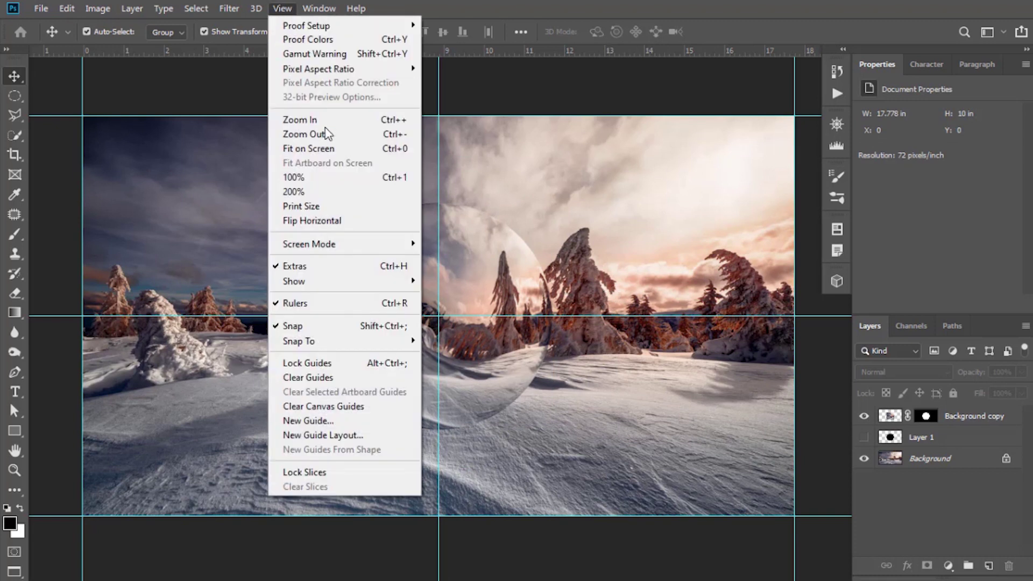
left_click(330, 375)
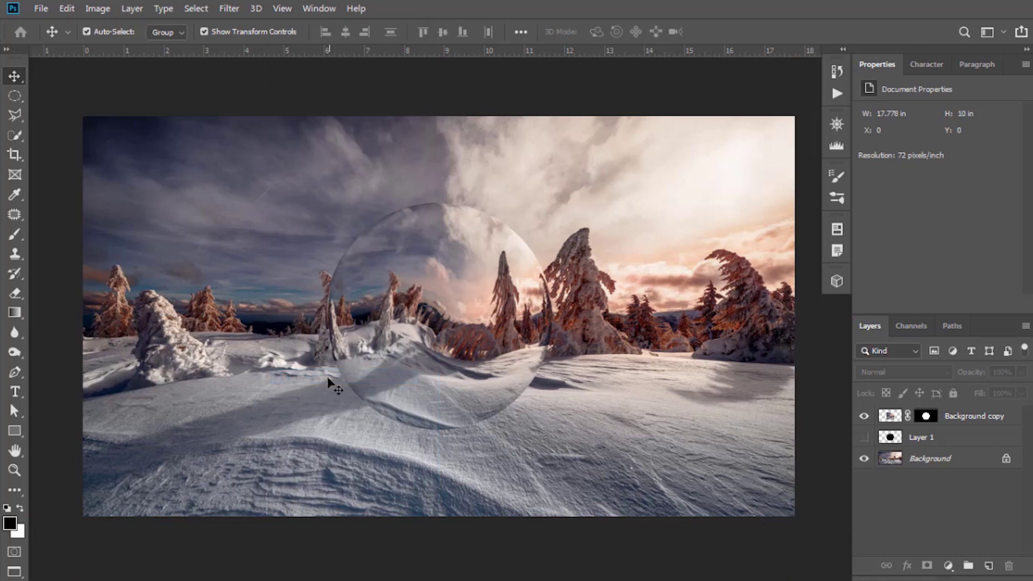
Flip the Background copy sphere vertically with Free Transform.
left_click(886, 417)
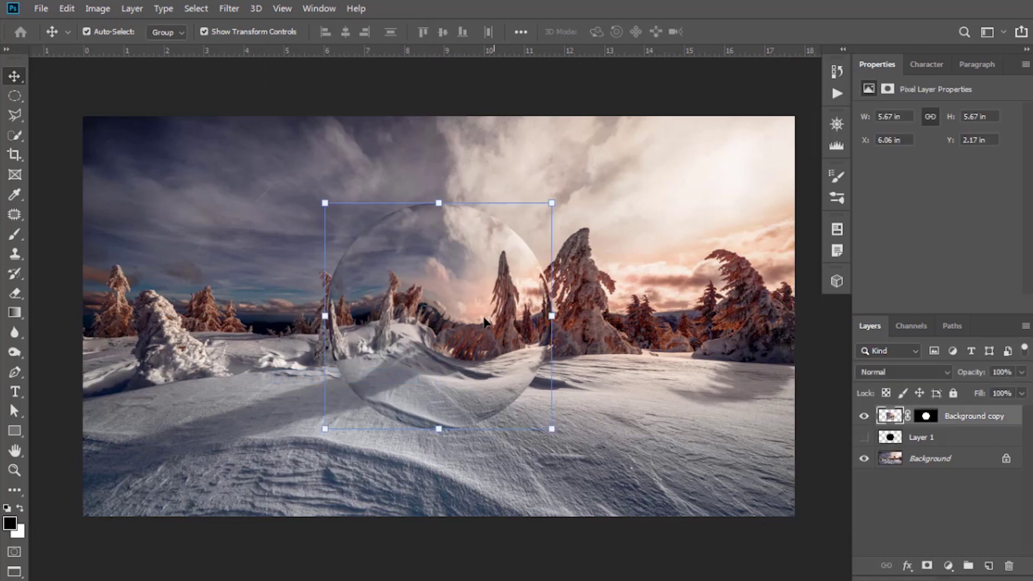
key("ctrl+t")
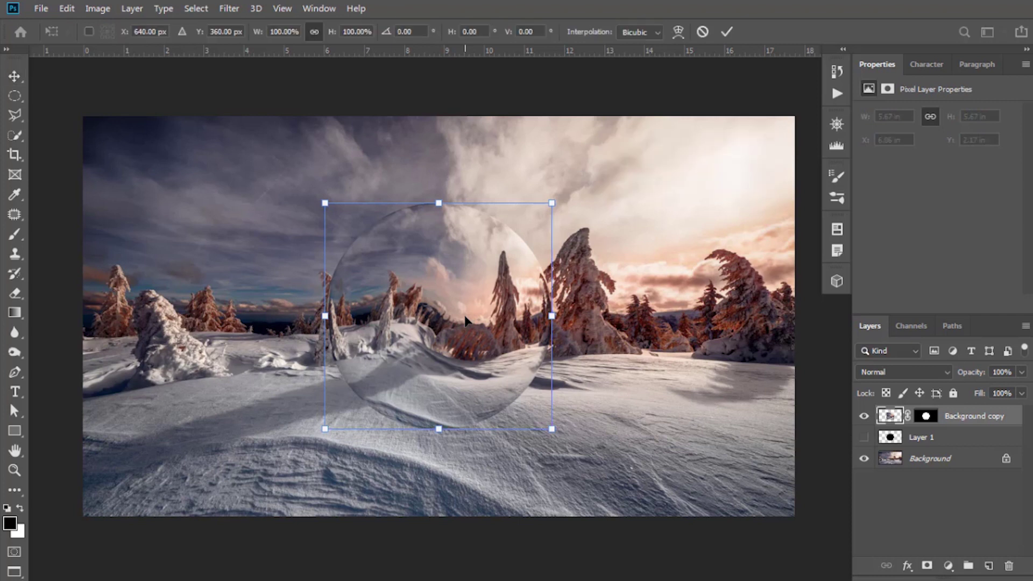
right_click(465, 297)
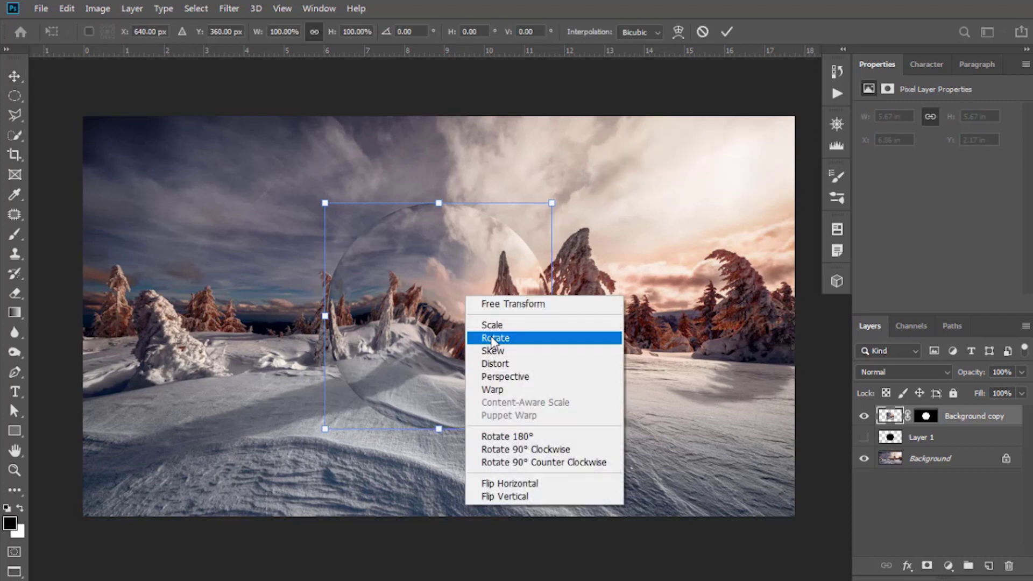
left_click(523, 496)
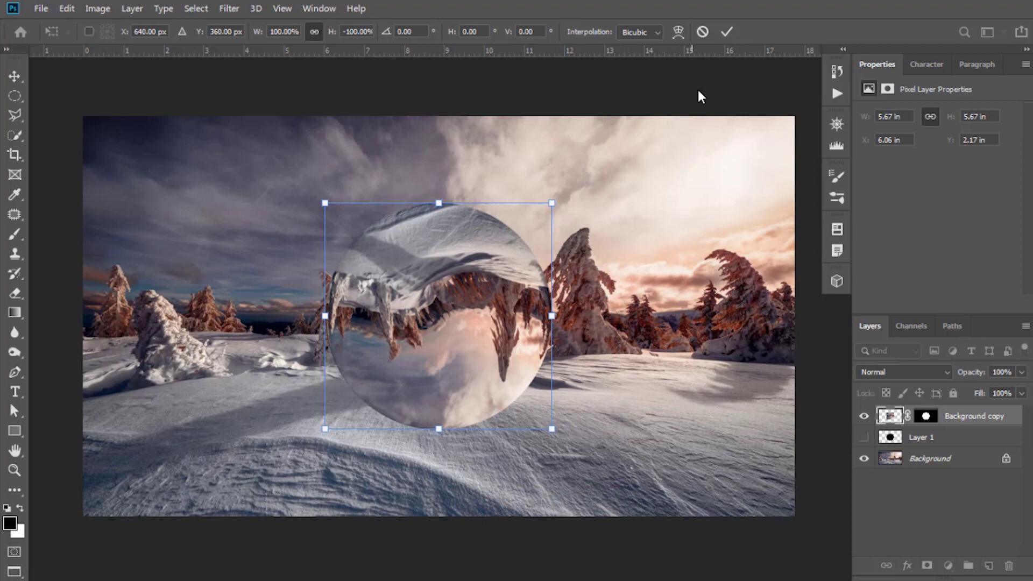
left_click(726, 32)
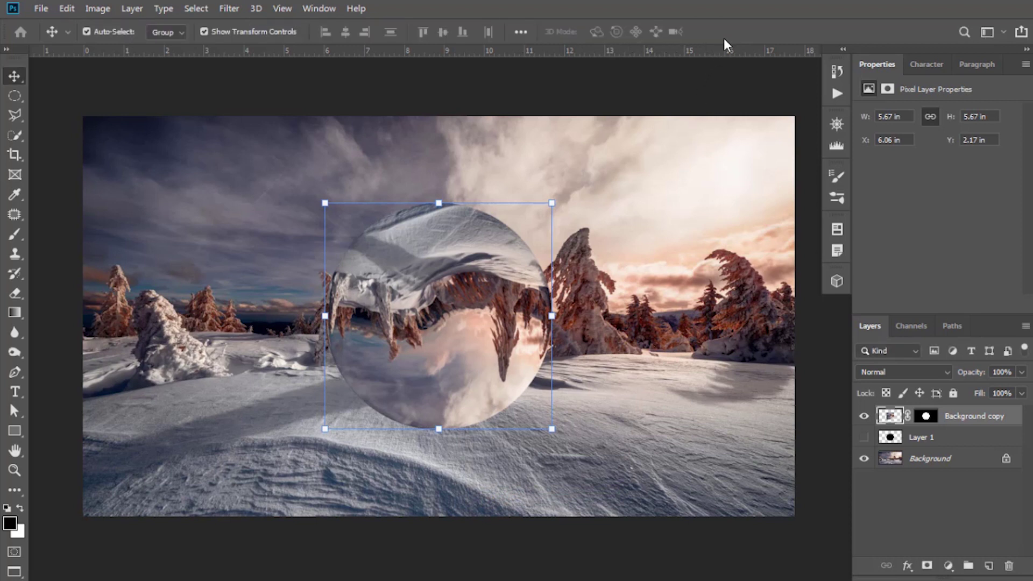
left_click(815, 379)
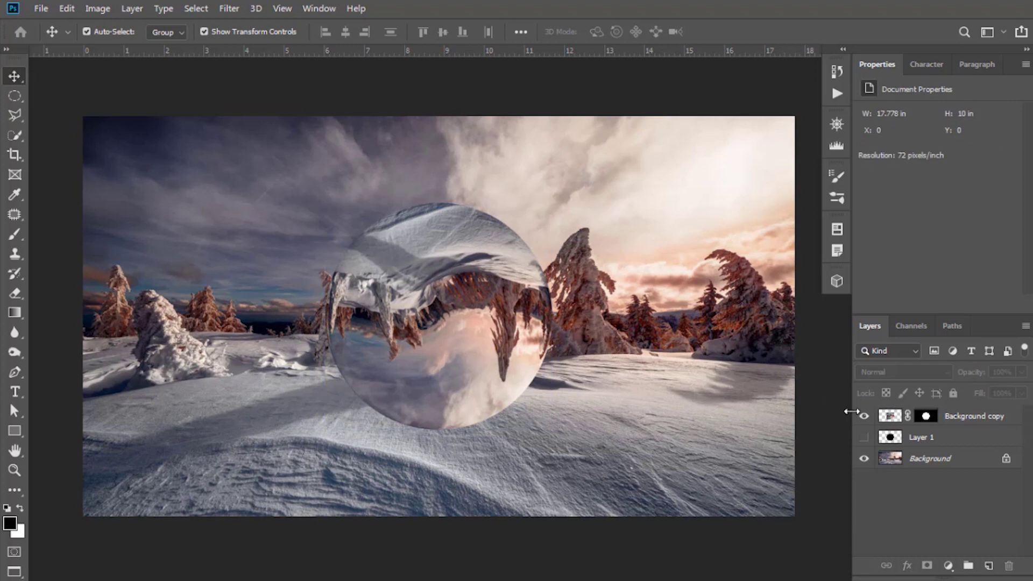
Add Layer 2 clipped to the Background copy sphere.
left_click(988, 565)
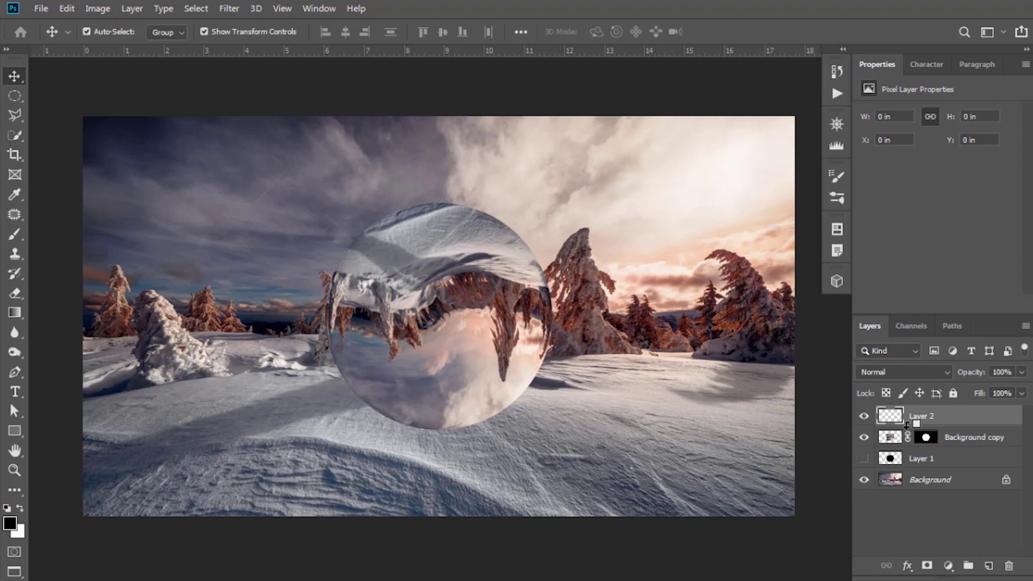
key("alt")
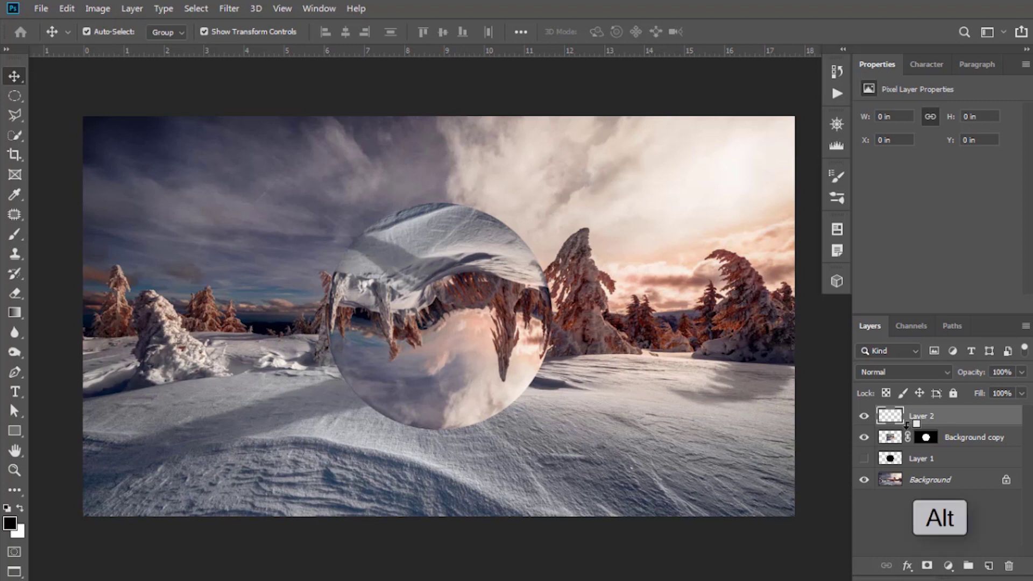
left_click(906, 424, "alt")
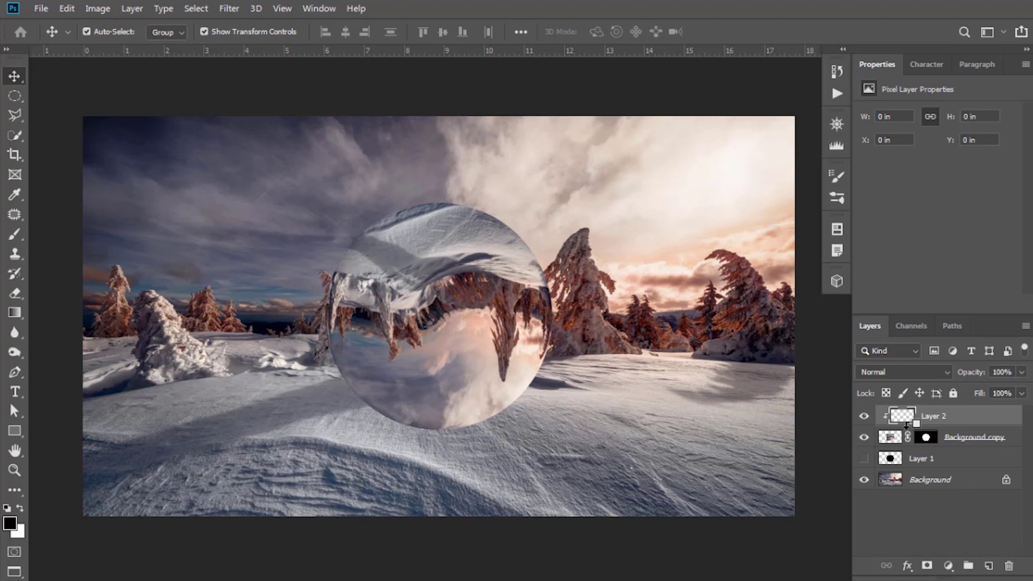
Shade the sphere's right and lower edge black with a 259 px, 0%-hardness brush.
left_click(14, 234)
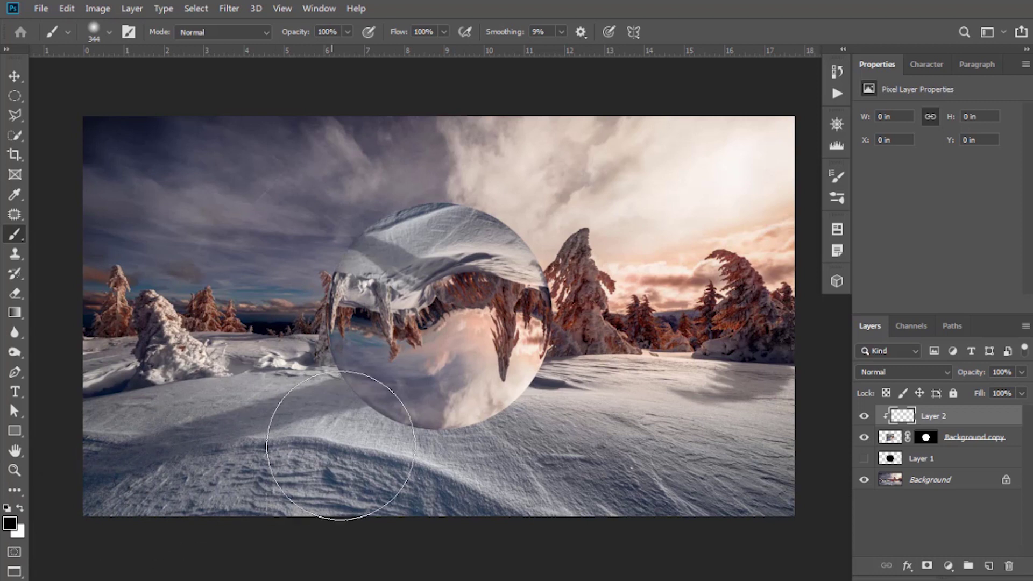
right_click(595, 319)
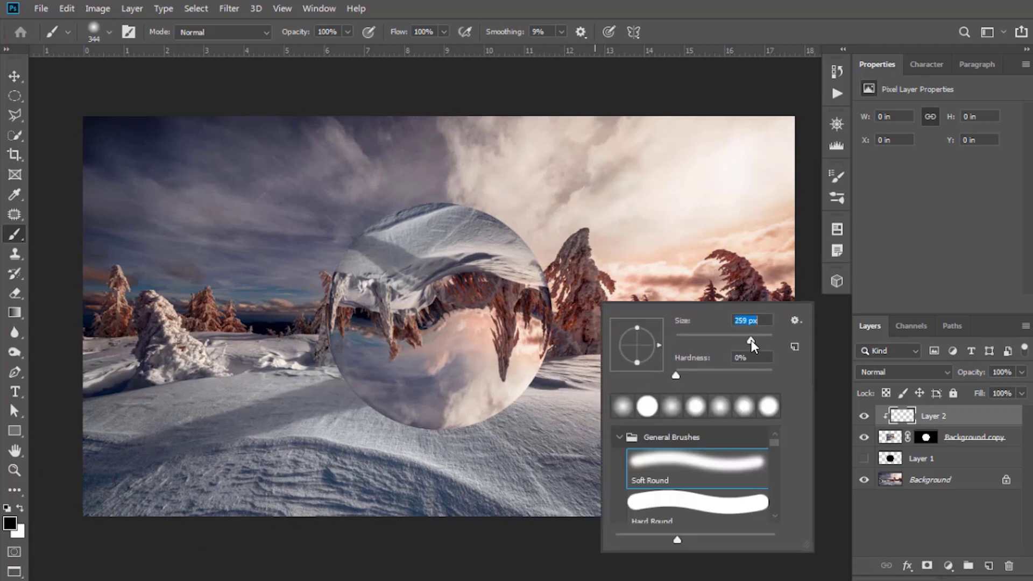
key("Tab")
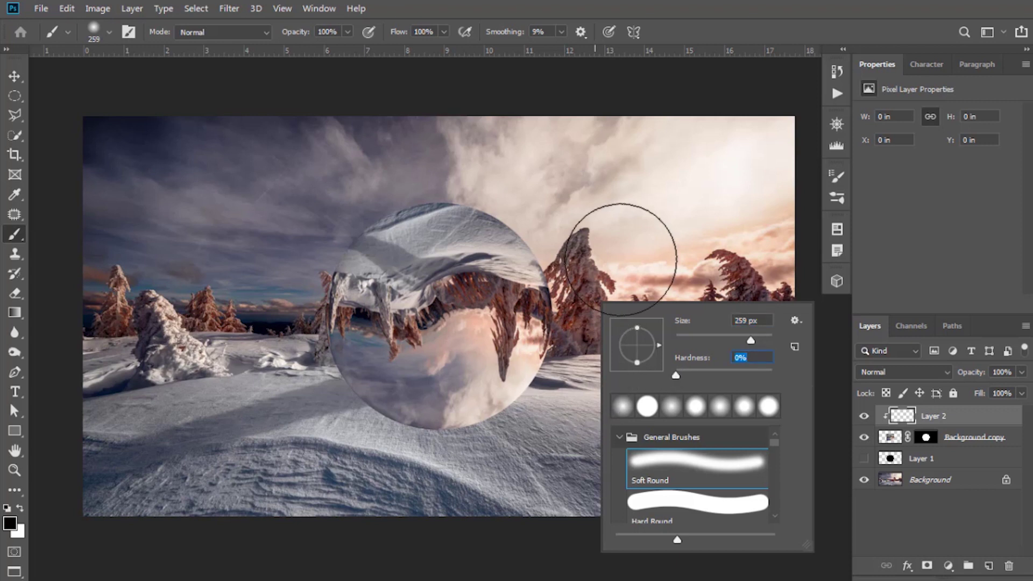
key("Return")
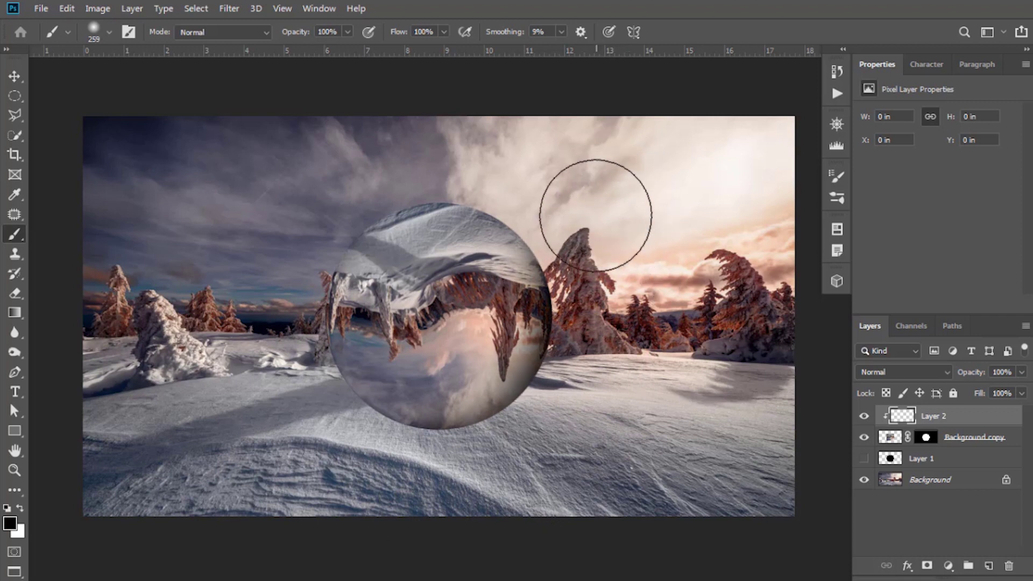
mouse_move(590, 242)
left_mouse_down()
mouse_move(563, 380)
mouse_move(410, 491)
left_mouse_up()
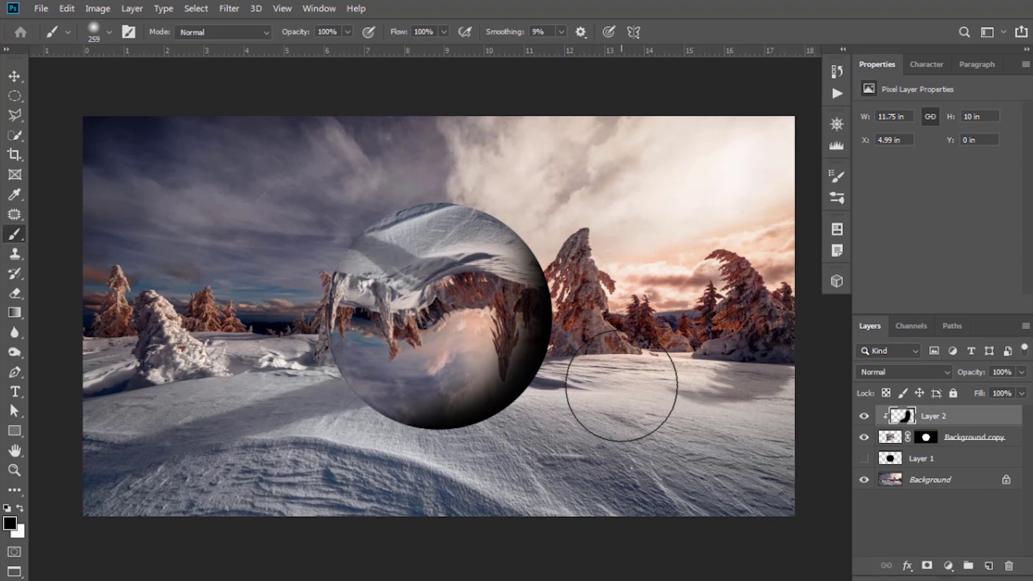
left_click(989, 566)
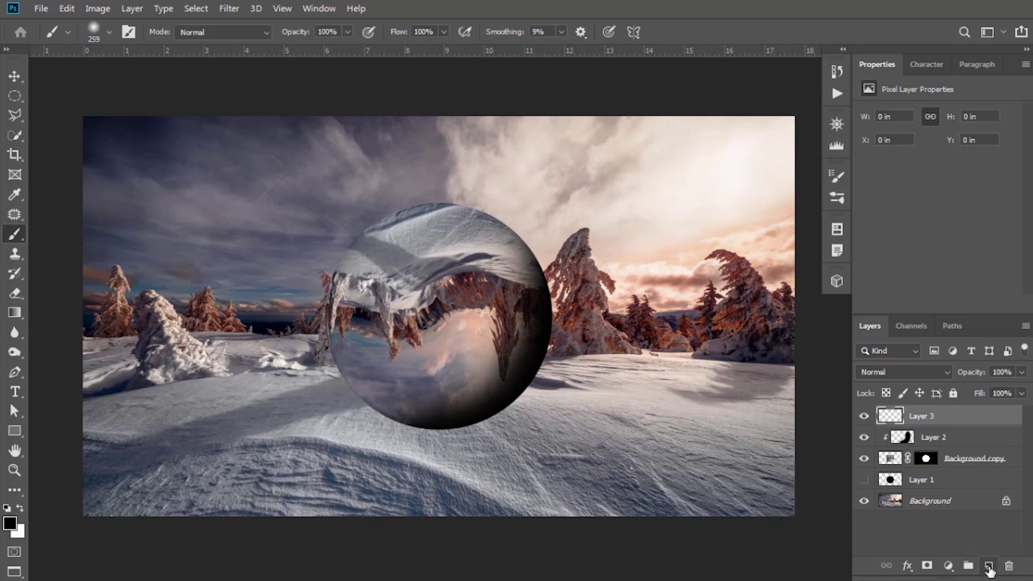
Clip Layer 3 to the sphere and add a soft white highlight along its upper-left edge.
left_click(912, 424, "alt")
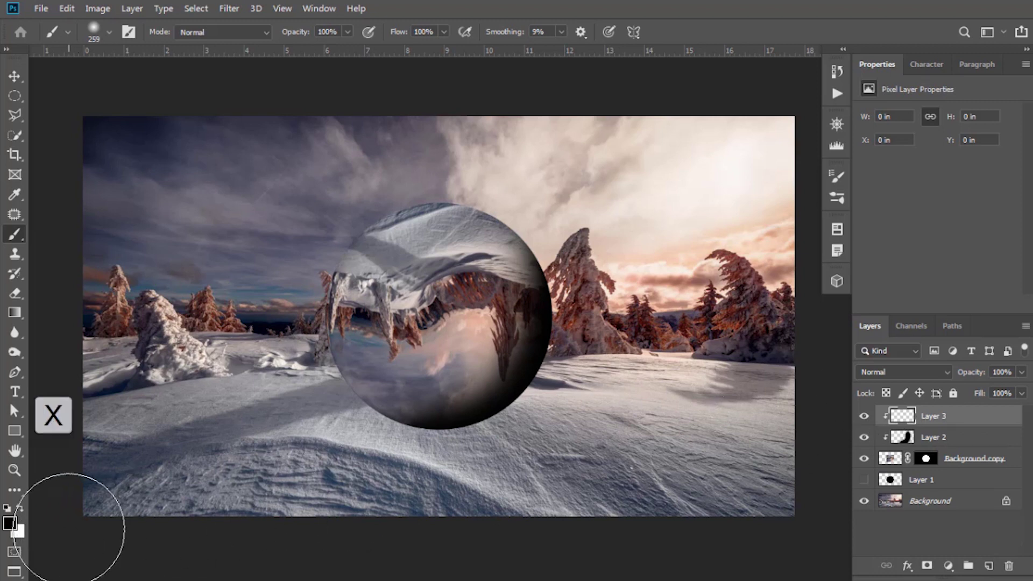
key("x")
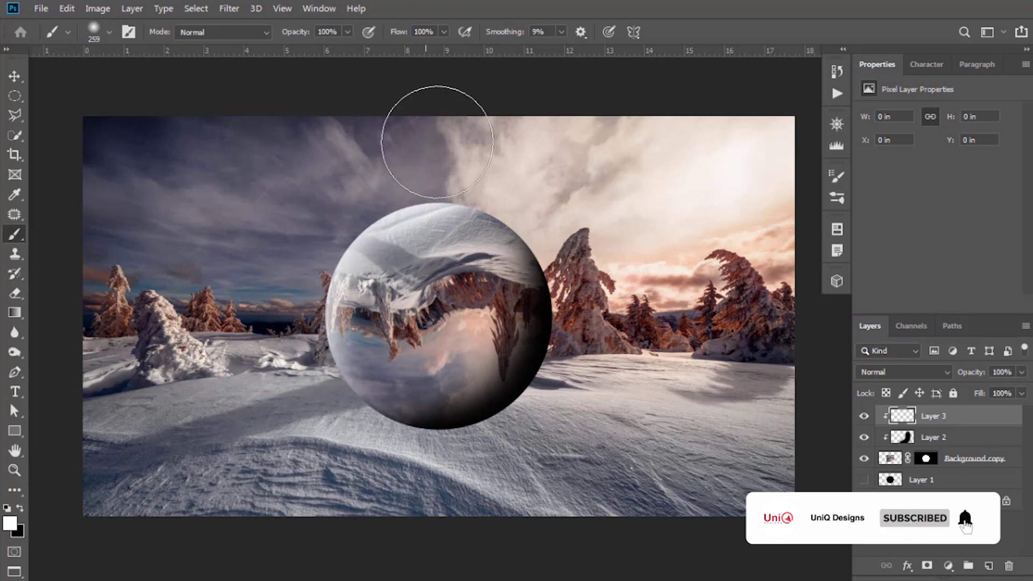
key("alt+BackSpace")
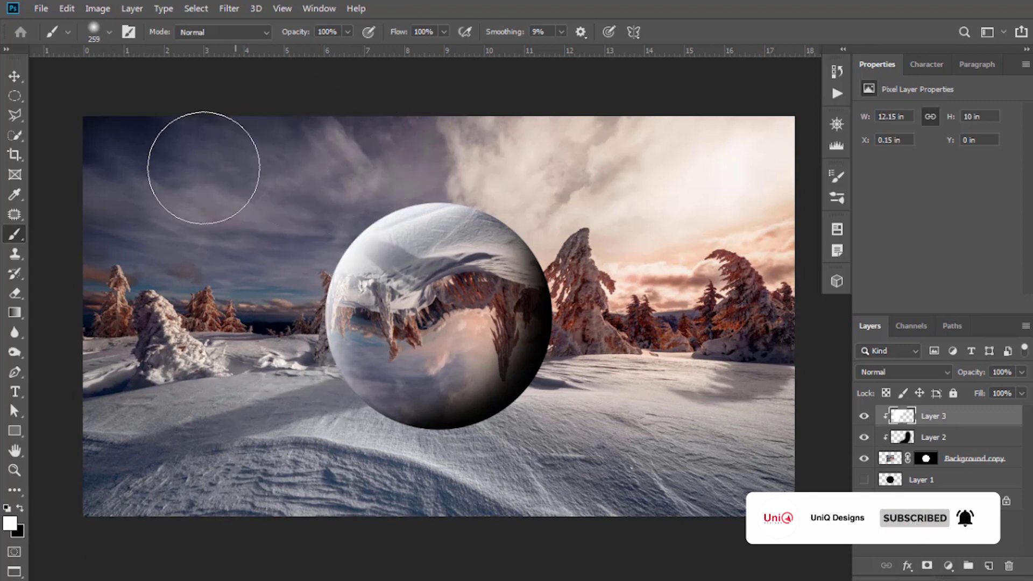
left_click(15, 76)
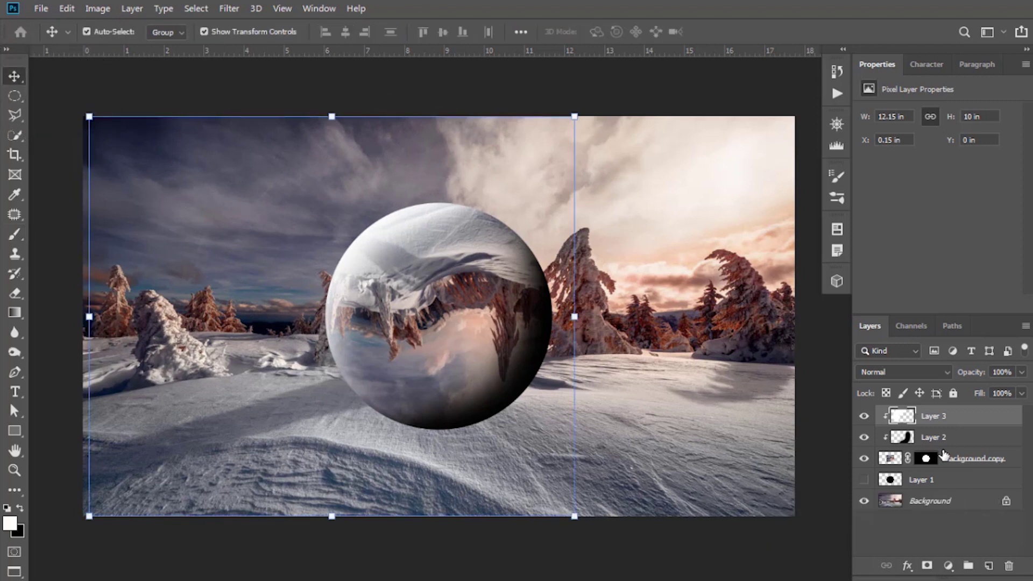
Group Layer 3, Layer 2 and Background copy into Group 1, then raise it about 0.444 in.
key("ctrl")
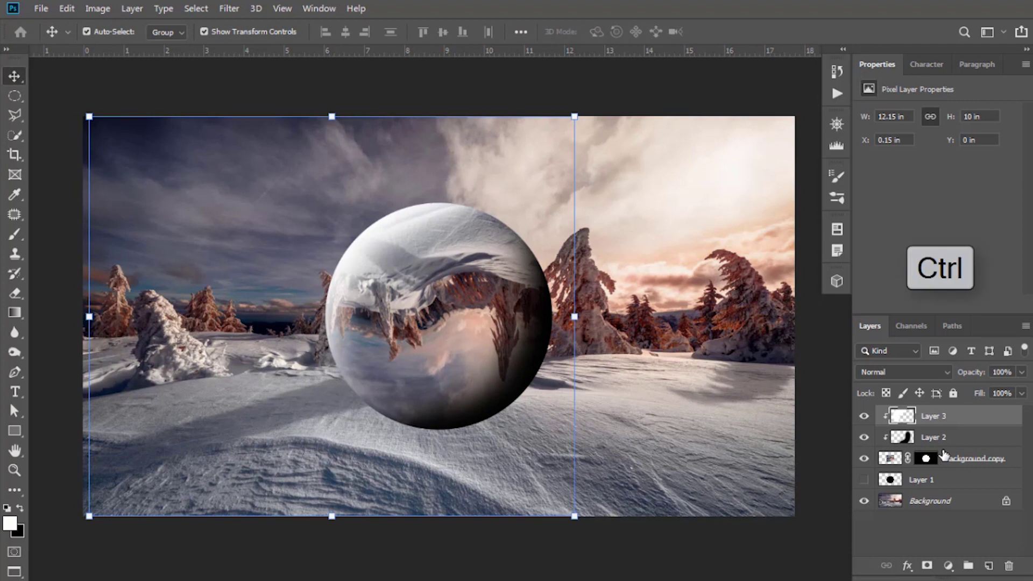
left_click(947, 438, "ctrl")
left_click(969, 465, "ctrl")
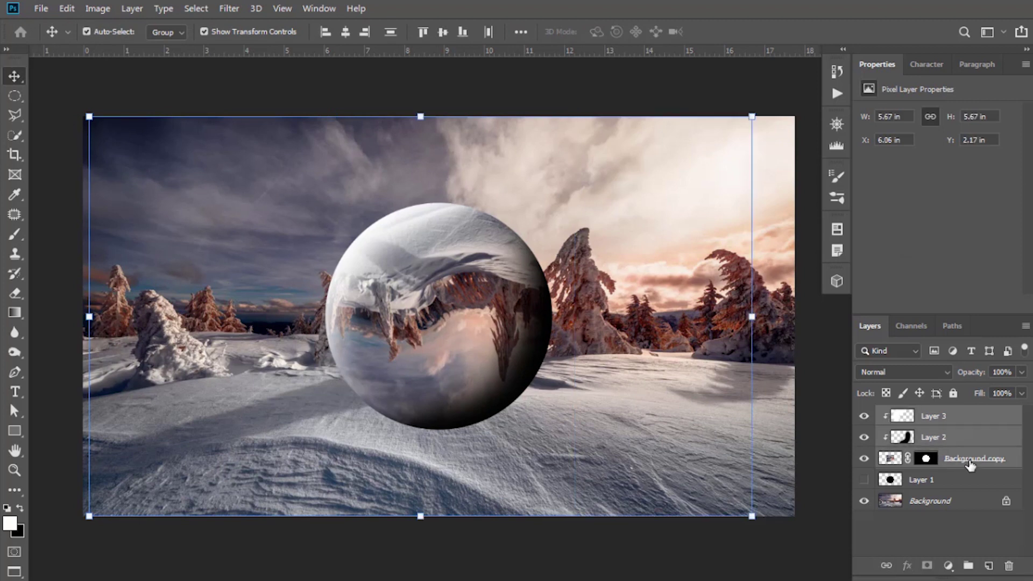
key("ctrl+g")
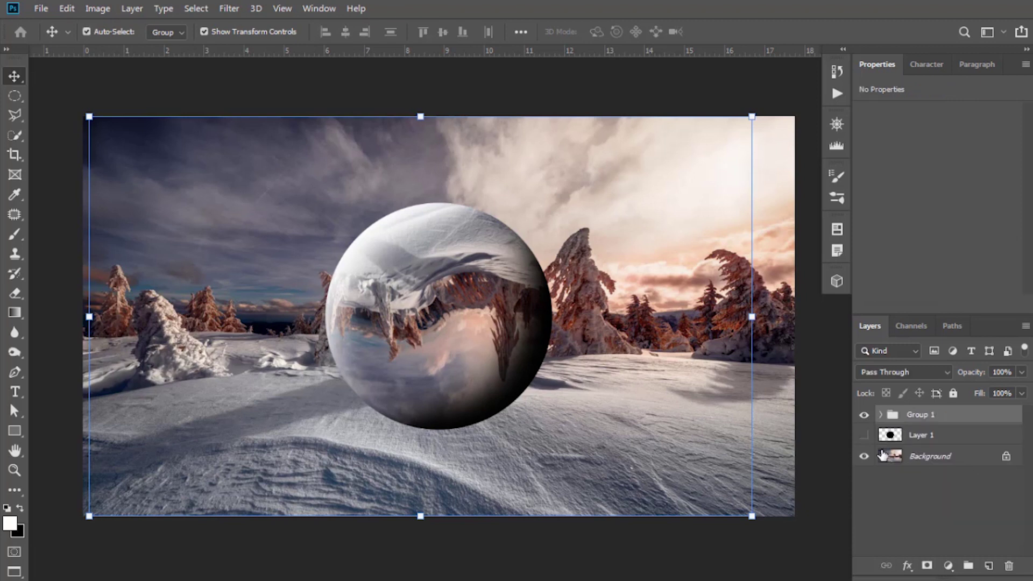
left_click_drag(440, 340, 441, 325)
left_click(817, 456)
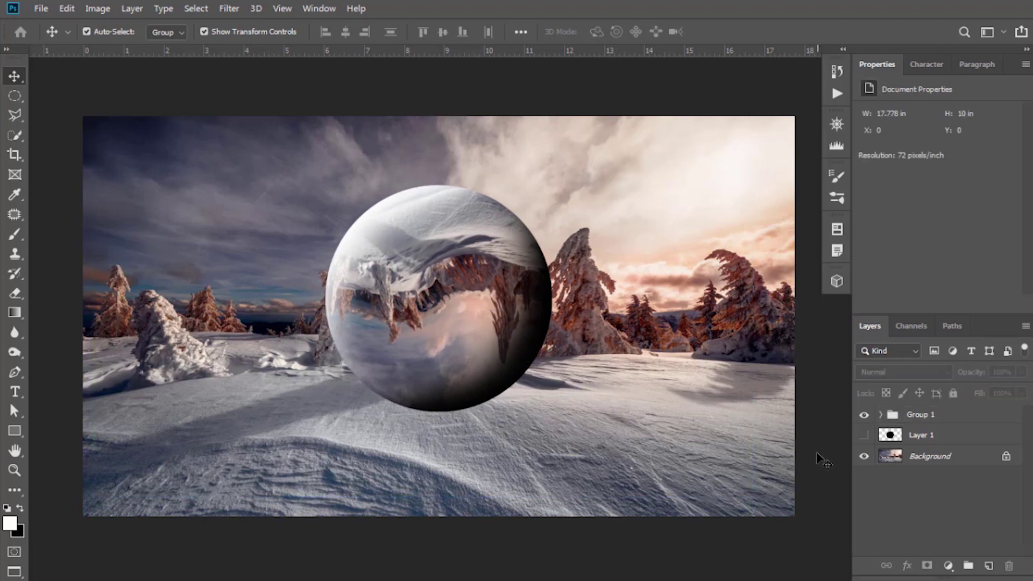
On new Layer 4, paint a soft black 322 px blob and squash it flat under the ball.
left_click(989, 567)
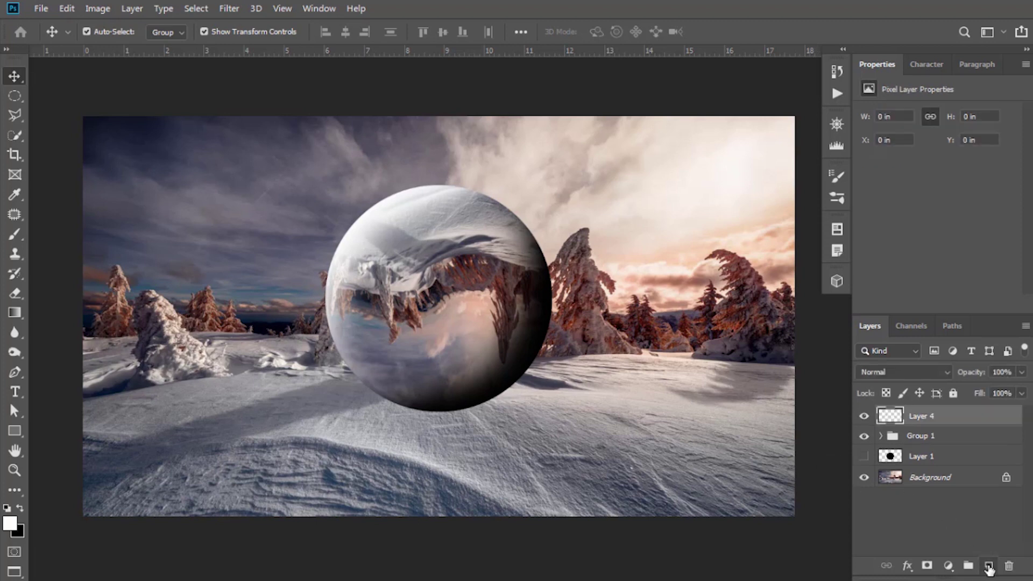
left_click(19, 231)
key("x")
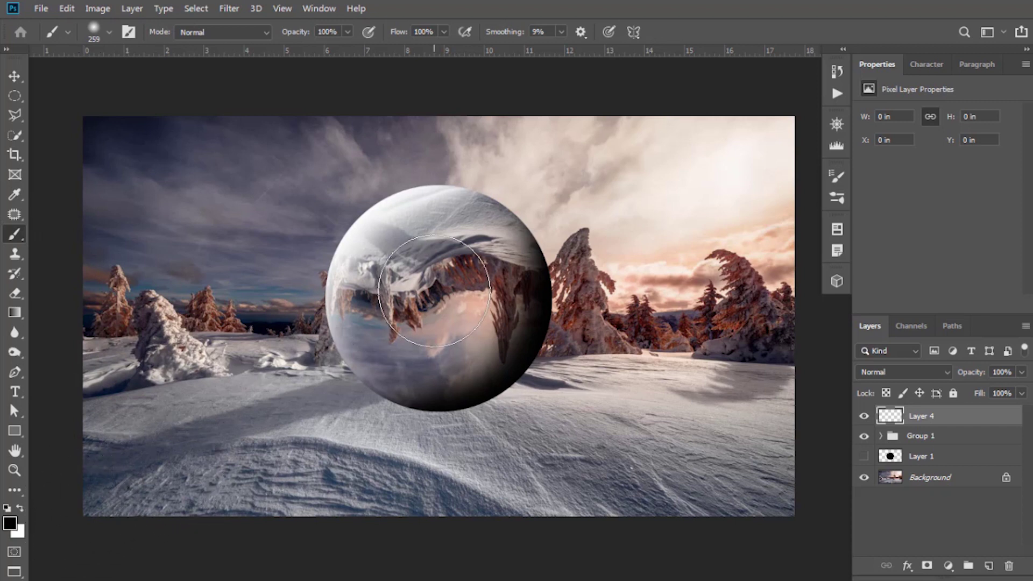
right_click(435, 291)
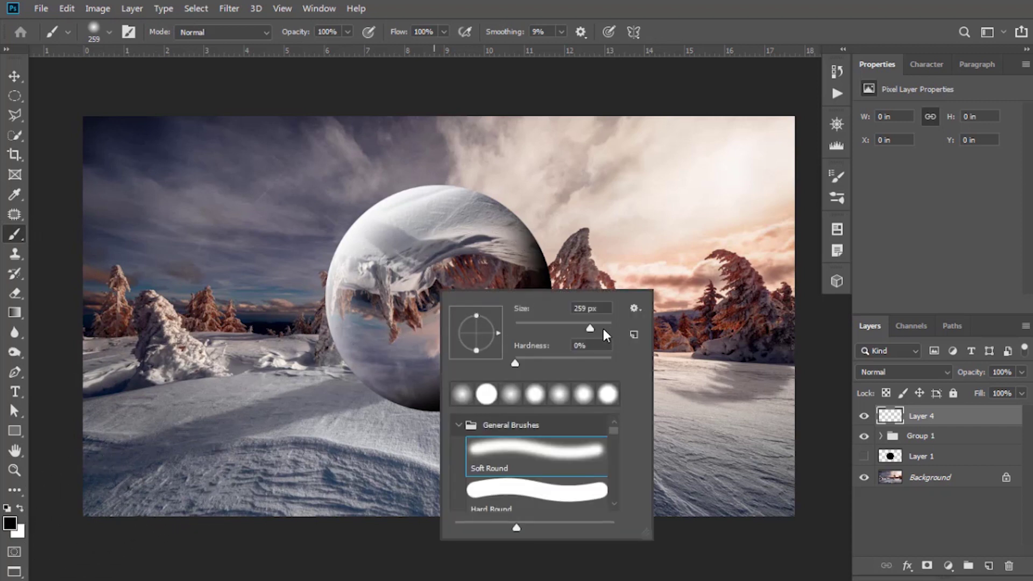
left_click_drag(593, 326, 594, 327)
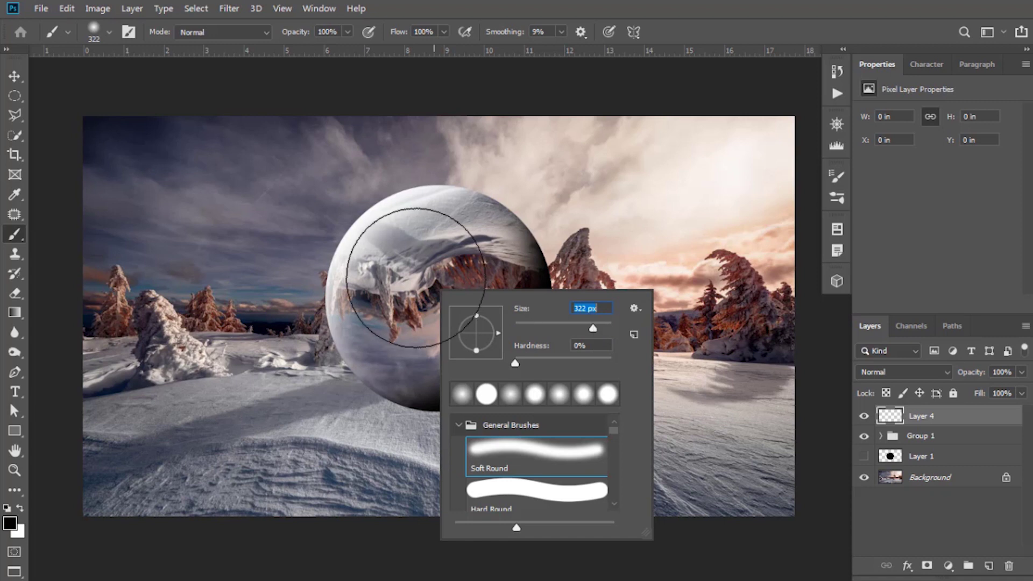
left_click(411, 278)
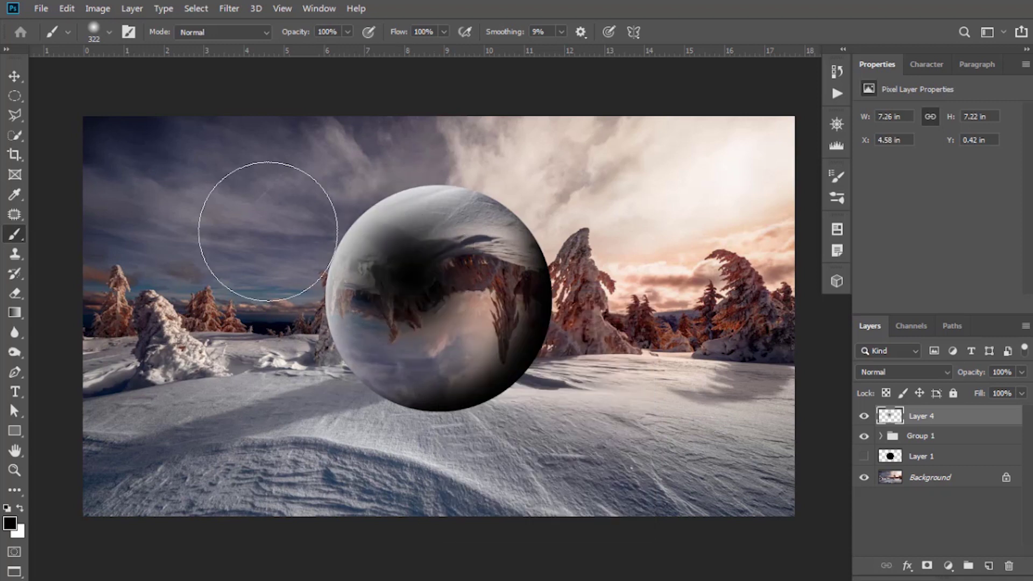
left_click(16, 78)
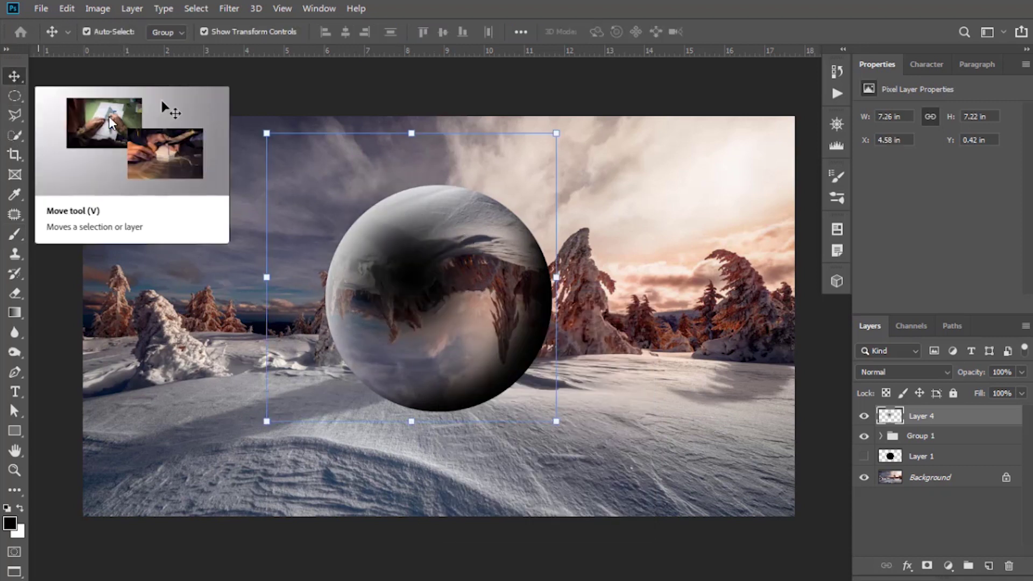
left_click_drag(405, 128, 437, 436)
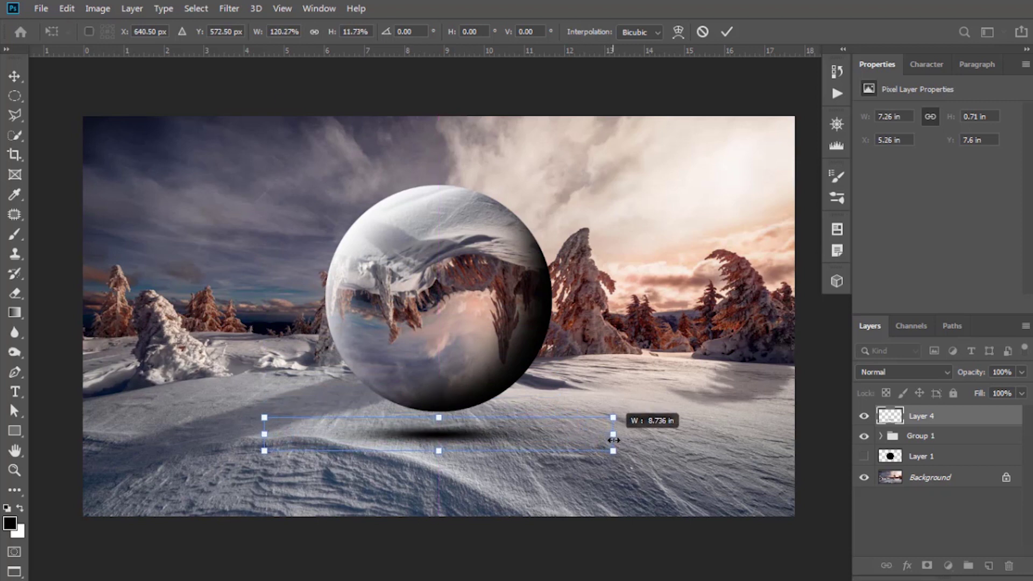